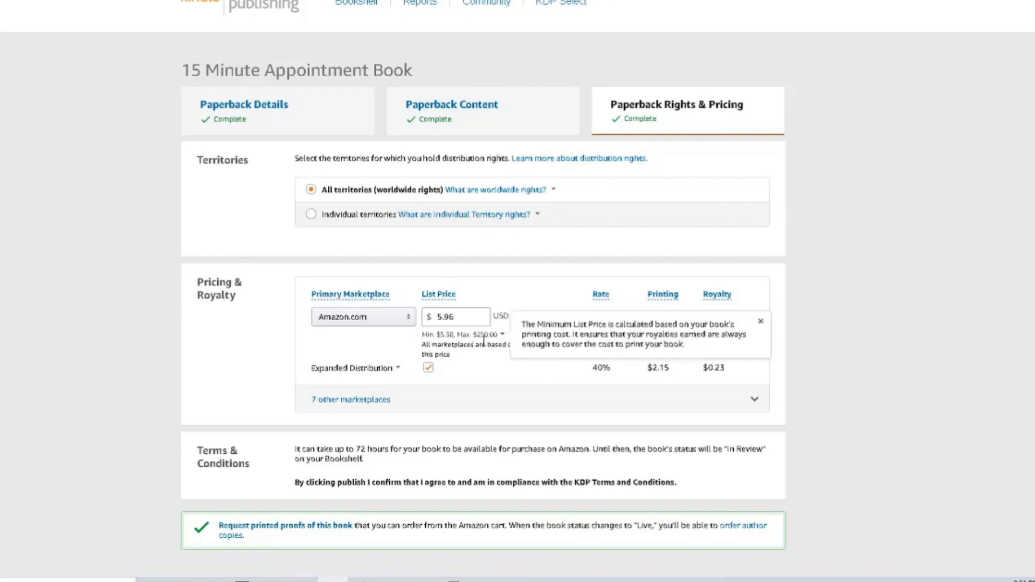
Check the Amazon.com list price and royalty of the paperback 15 Minute Appointment Book
left_click(467, 318)
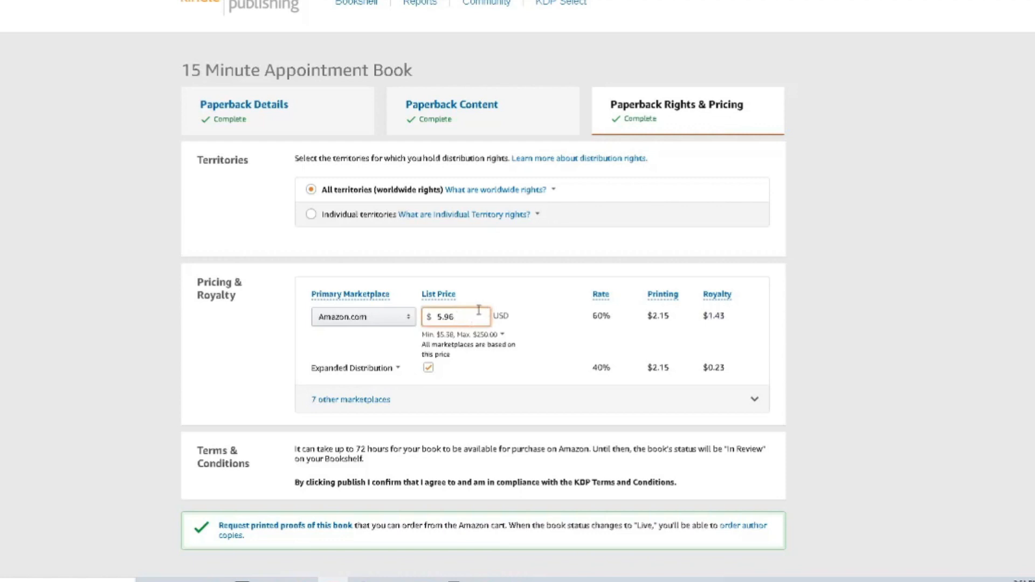
double_click(715, 316)
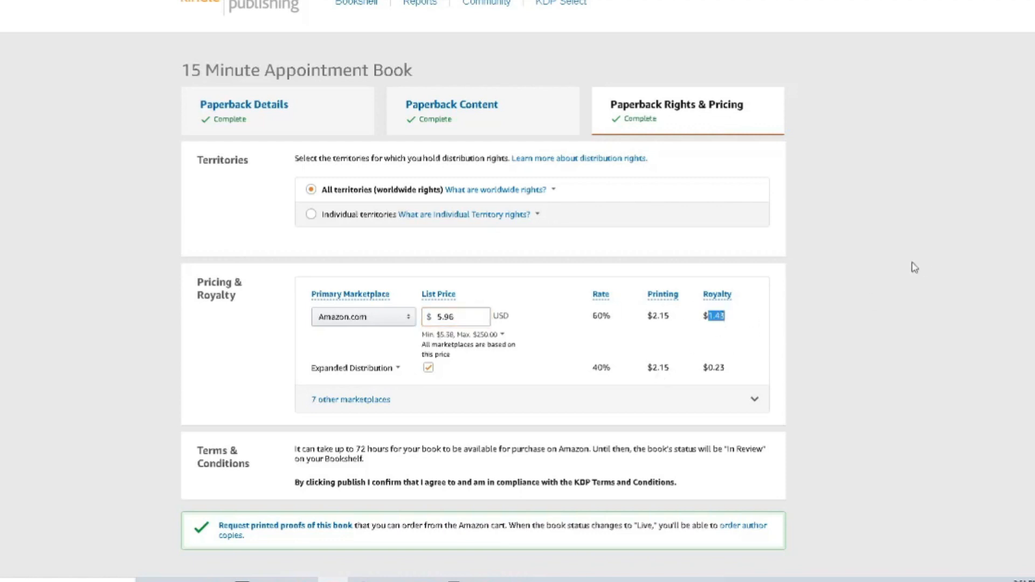
left_click(743, 351)
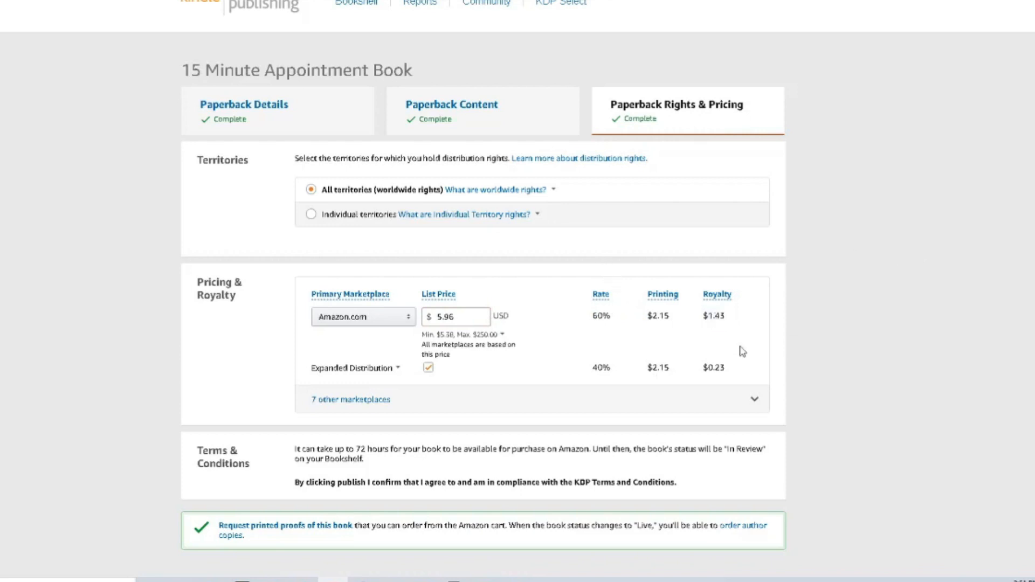
double_click(710, 316)
Switch to Calculator and compute the profit margin percentage as 1.43 / 5.96 × 100
left_click(454, 579)
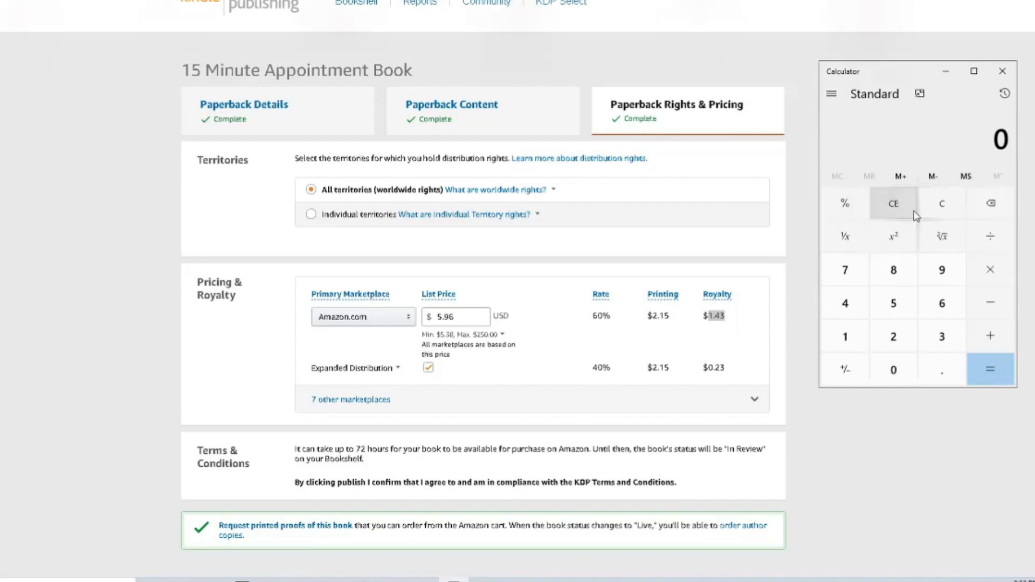
type("1.")
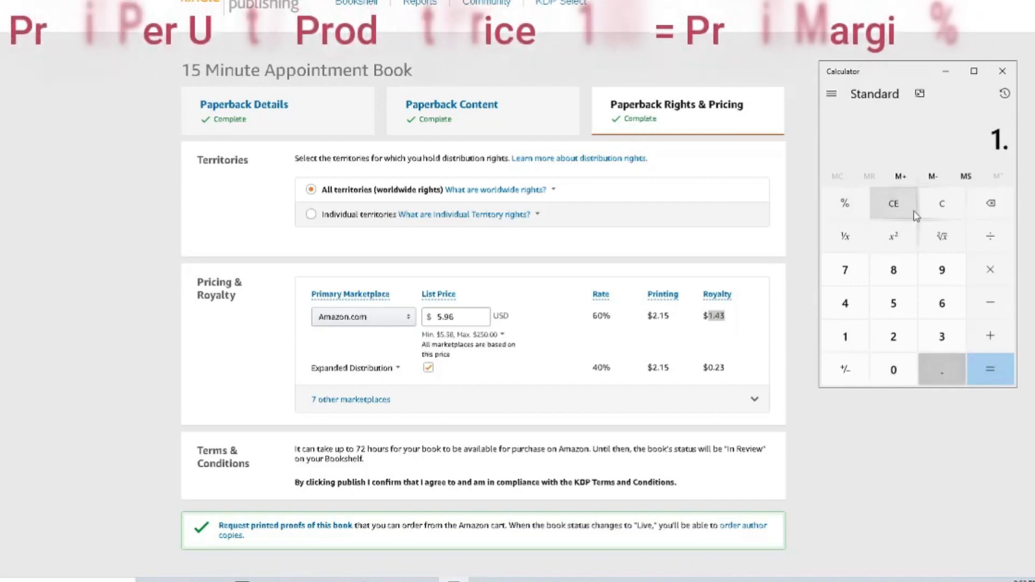
type("43")
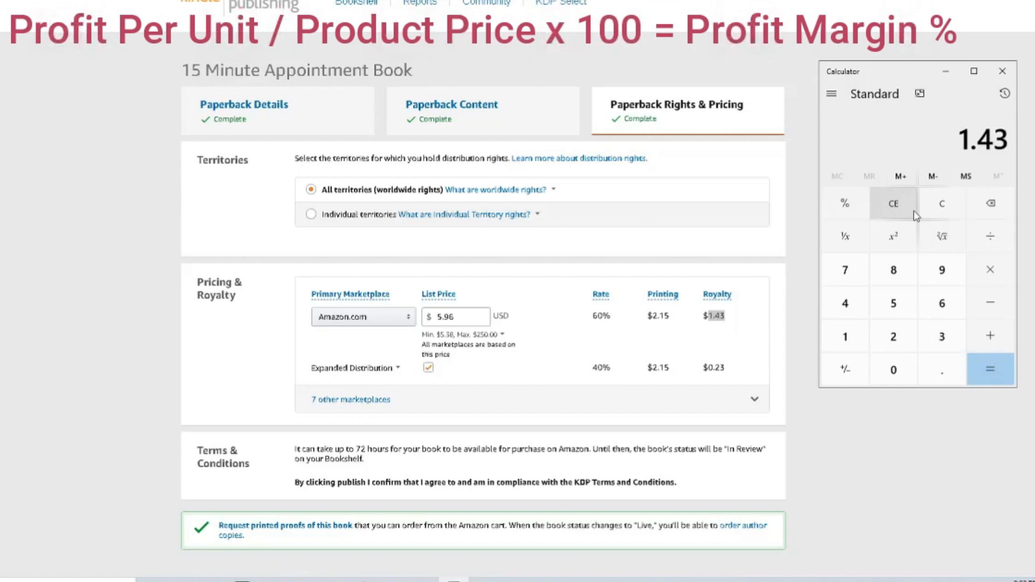
type("/")
type("5.96")
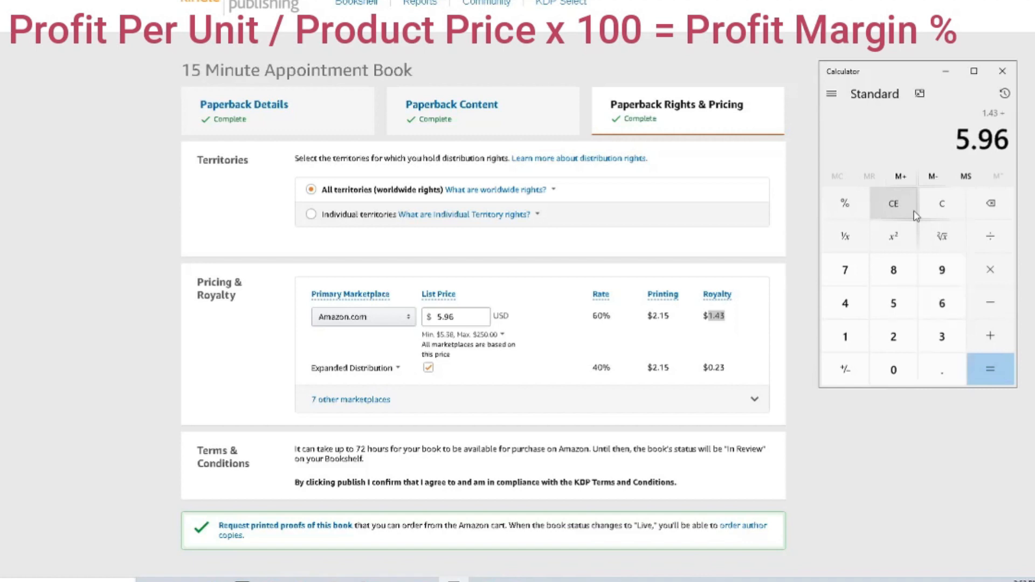
key("Return")
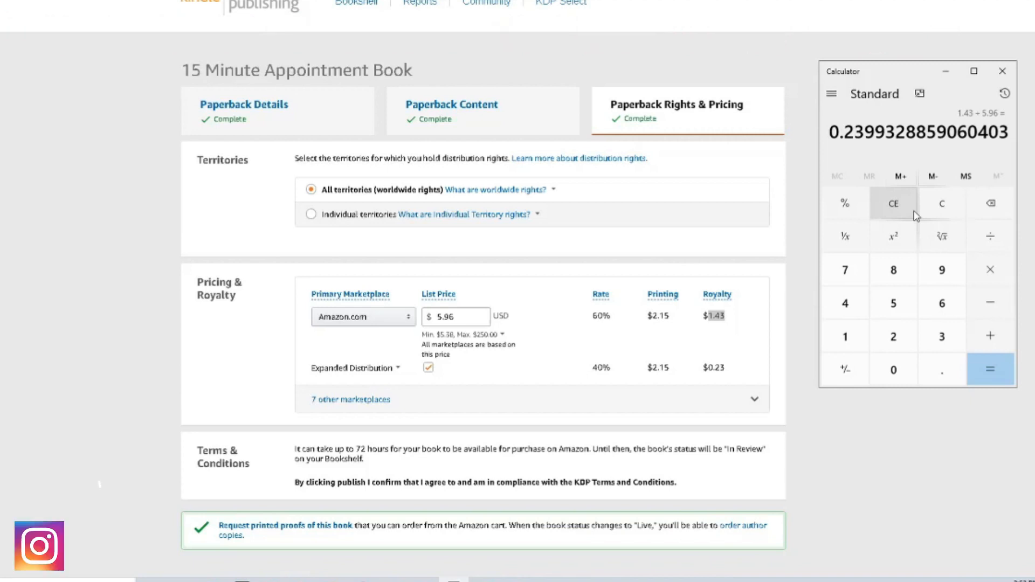
key("asterisk")
type("100")
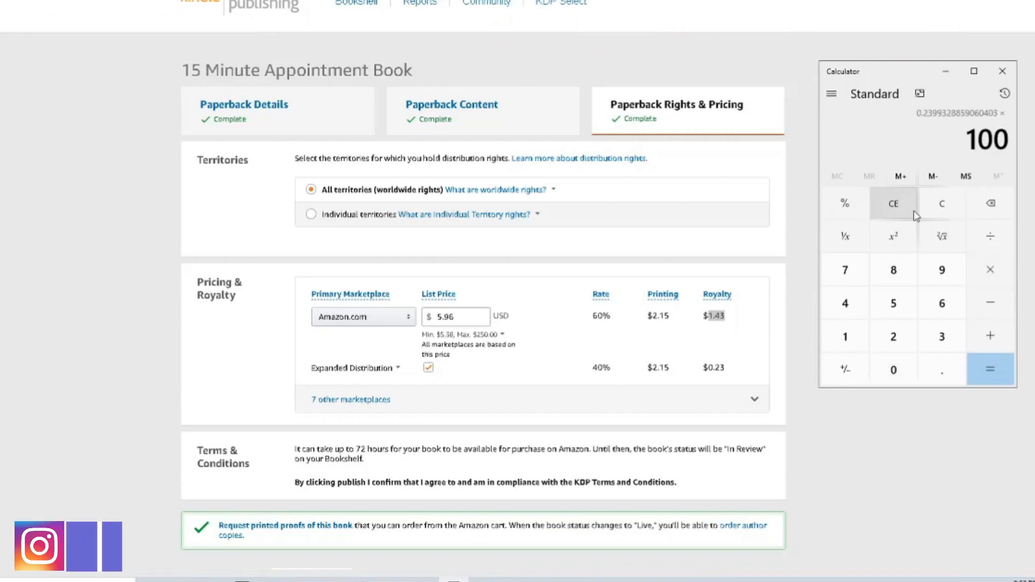
key("Return")
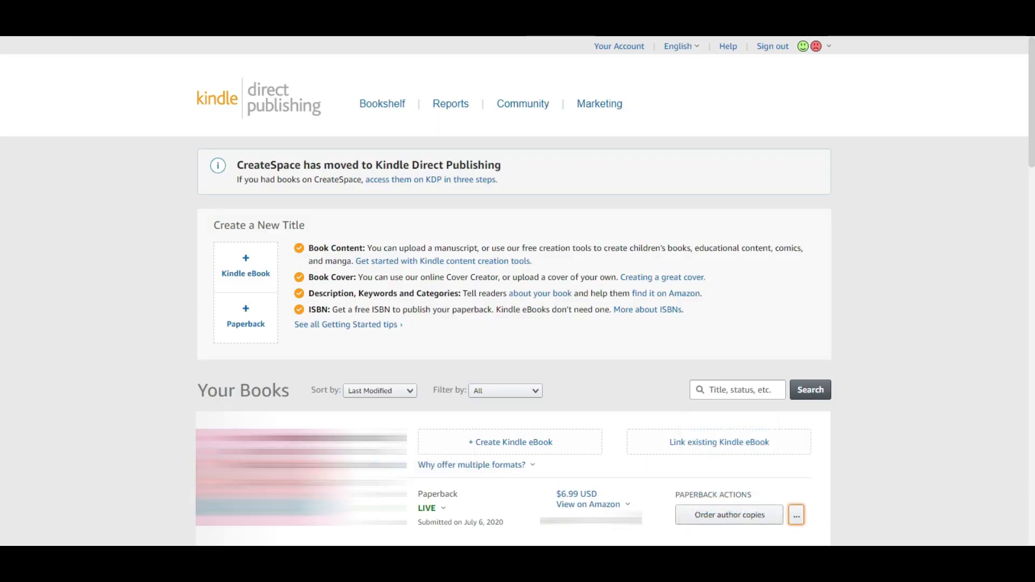
Start a Sponsored Products ad campaign for the live $6.99 paperback in the Amazon.com marketplace
mouse_move(800, 518)
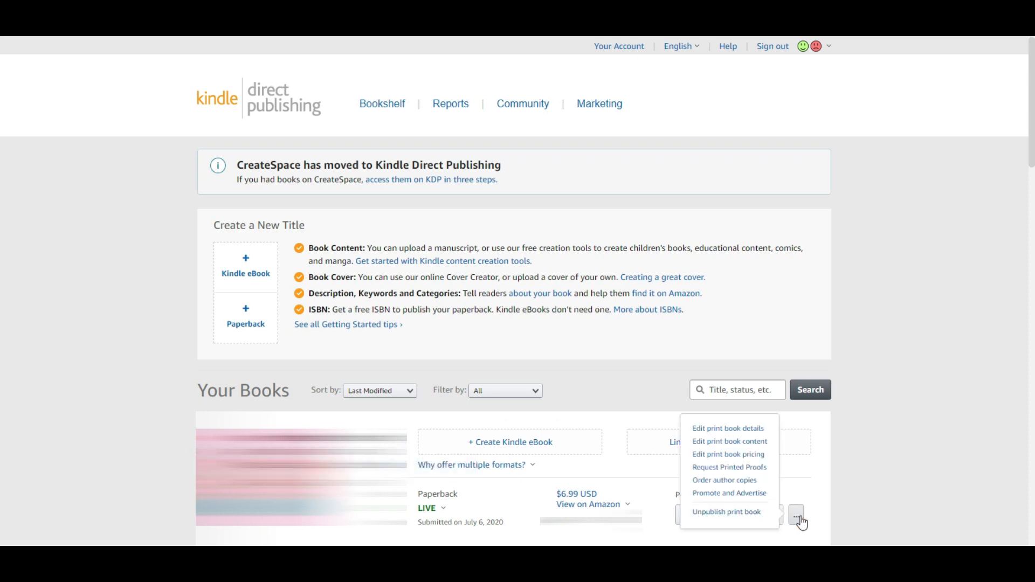
left_click(747, 495)
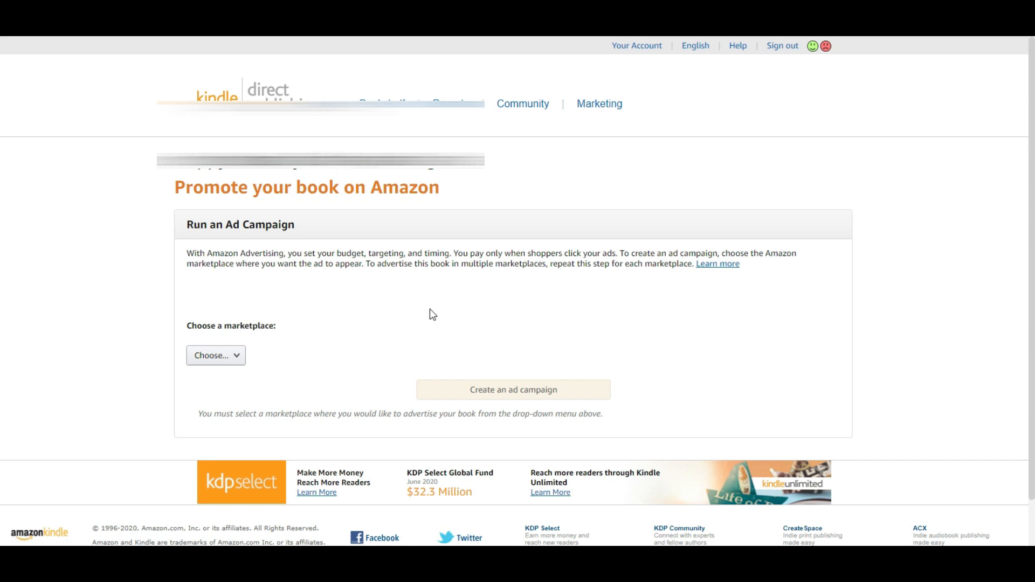
scroll(410, 320, "down", 1)
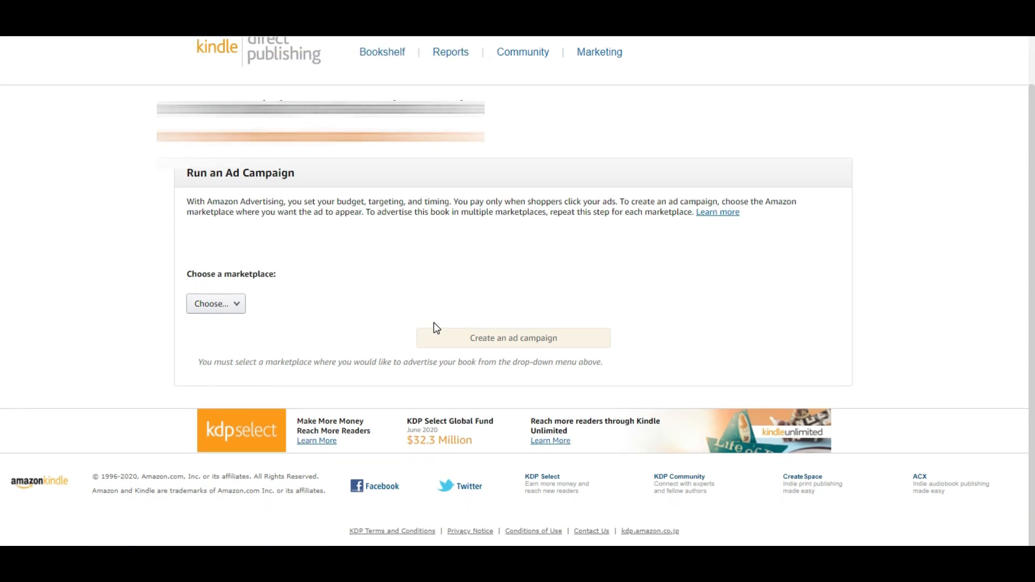
left_click(237, 305)
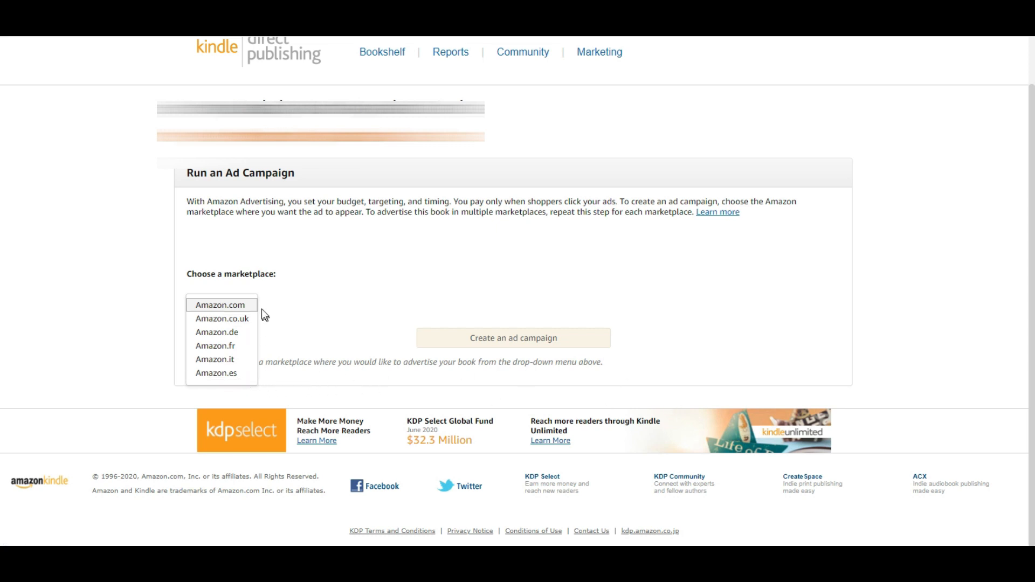
left_click(231, 306)
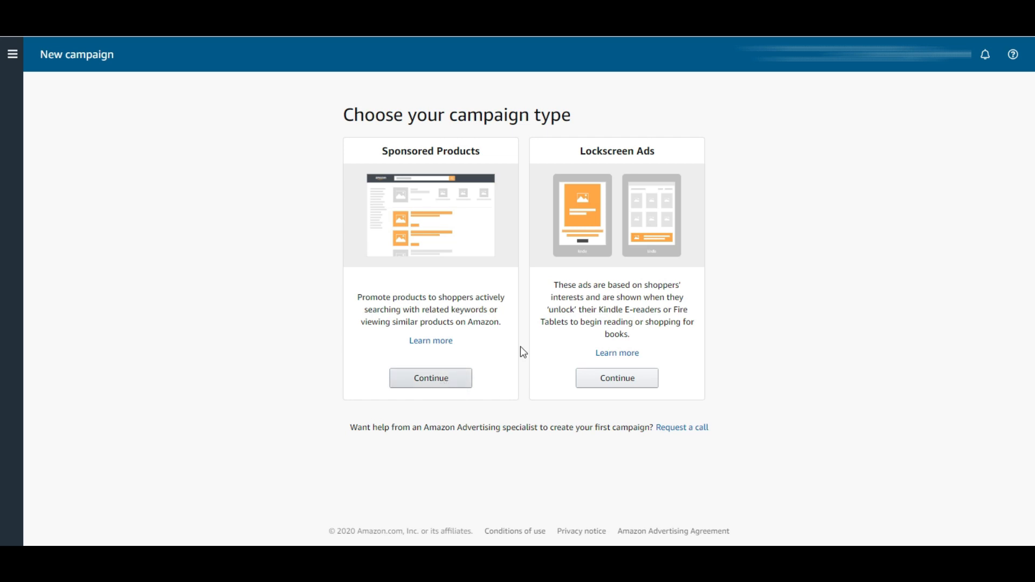
left_click(437, 389)
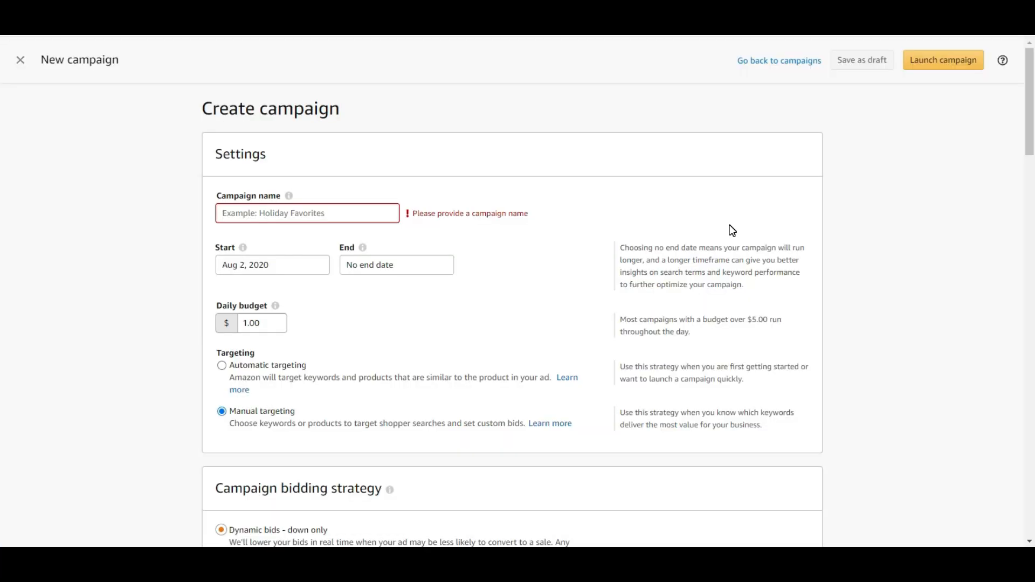
left_click(294, 221)
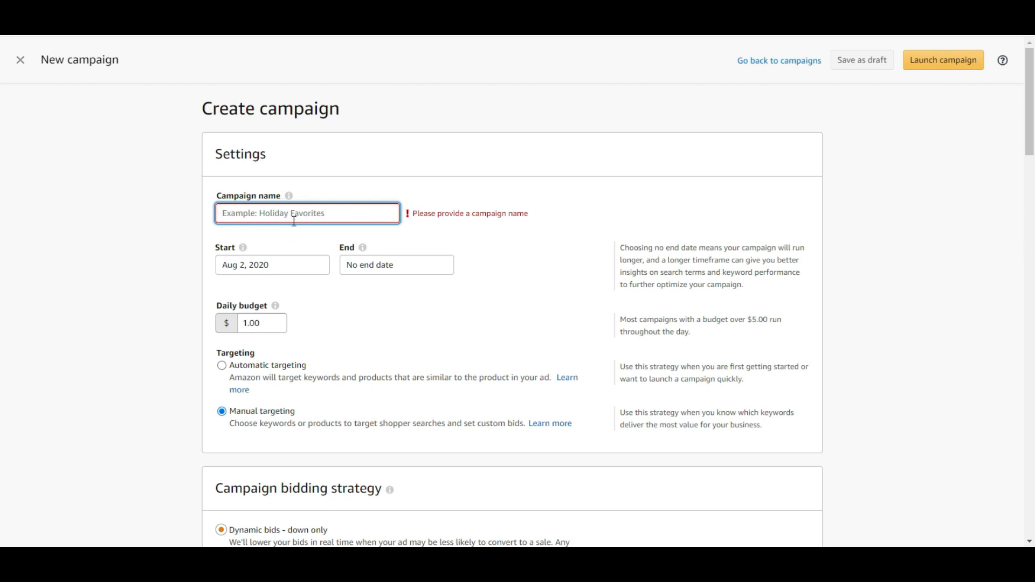
type("Product")
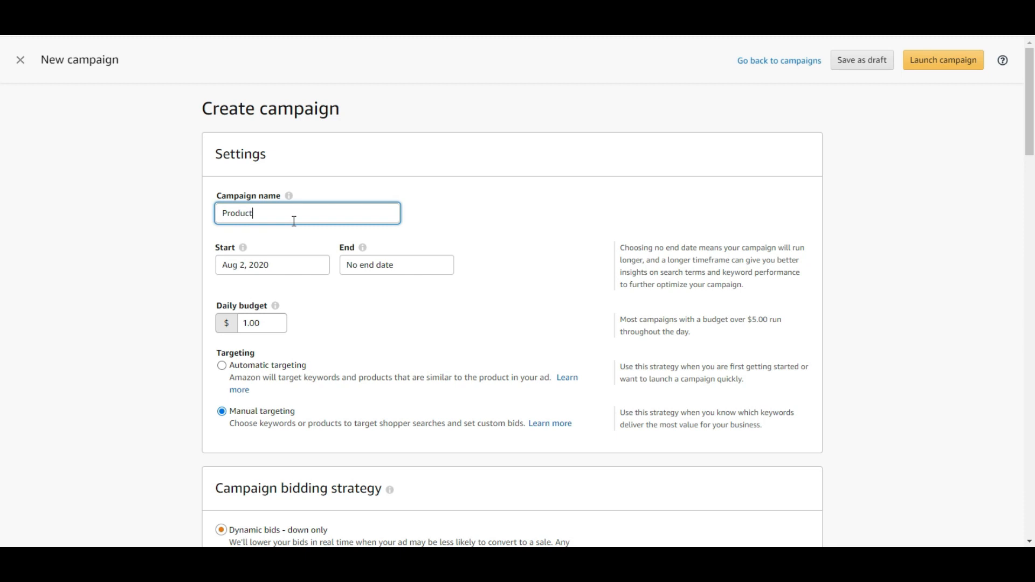
key("BackSpace")
key("BackSpace")
key("BackSpace")
key("BackSpace")
key("BackSpace")
key("BackSpace")
key("BackSpace")
key("ctrl+v")
left_click(370, 192)
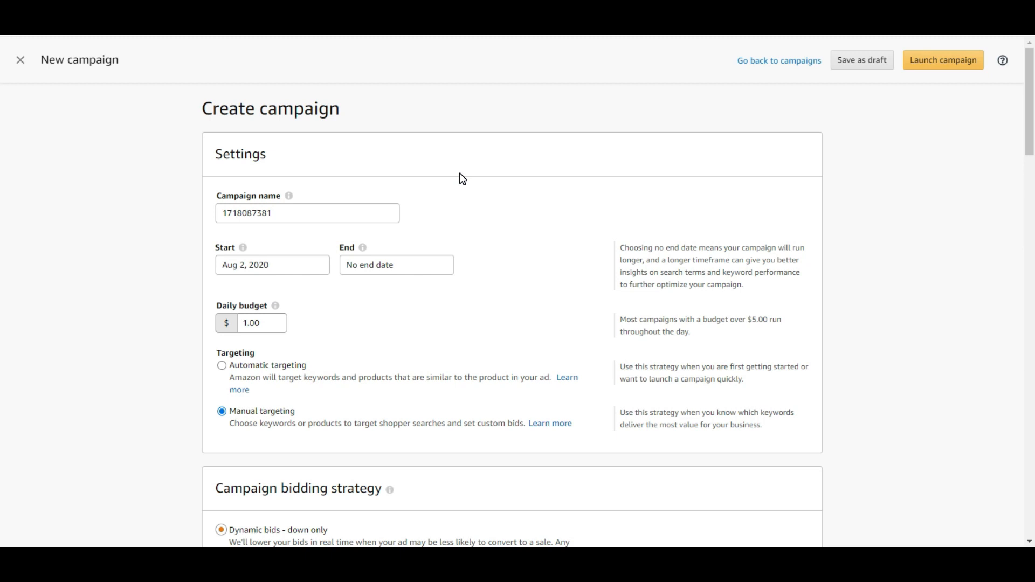
left_click_drag(277, 211, 222, 211)
left_click(457, 227)
Set the campaign's daily budget to $5.00 and choose Manual targeting
left_click(243, 267)
left_click(468, 254)
left_click(264, 326)
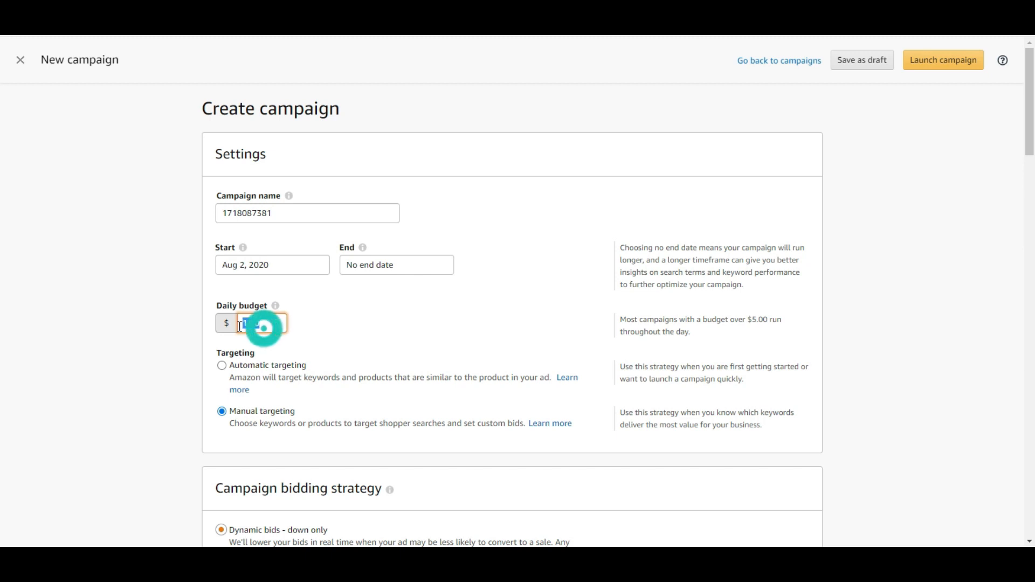
type("5")
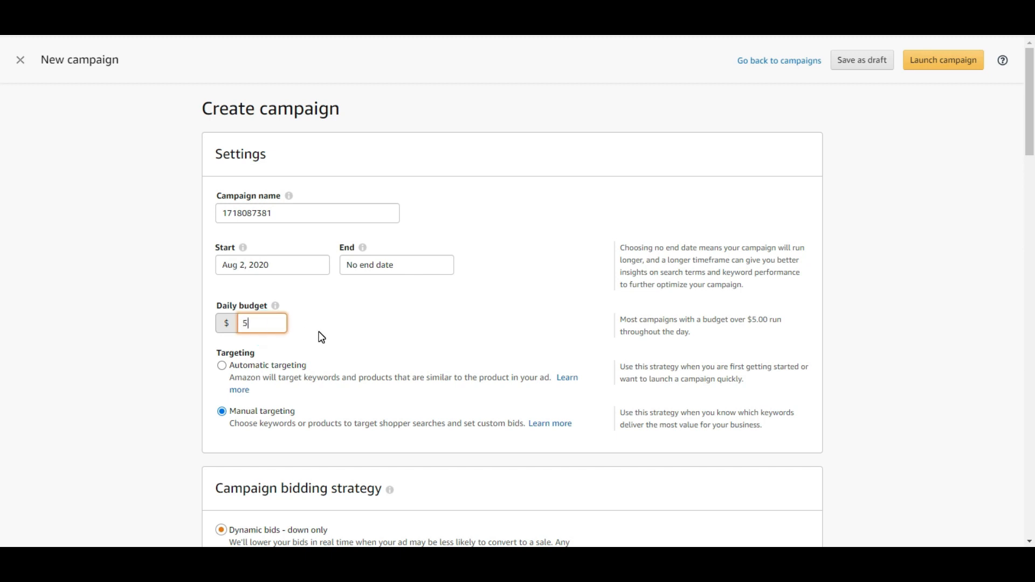
left_click(348, 300)
left_click(222, 412)
Choose the Fixed bids strategy and set the Top of search (first page) placement adjustment to 20%
scroll(443, 442, "down", 3)
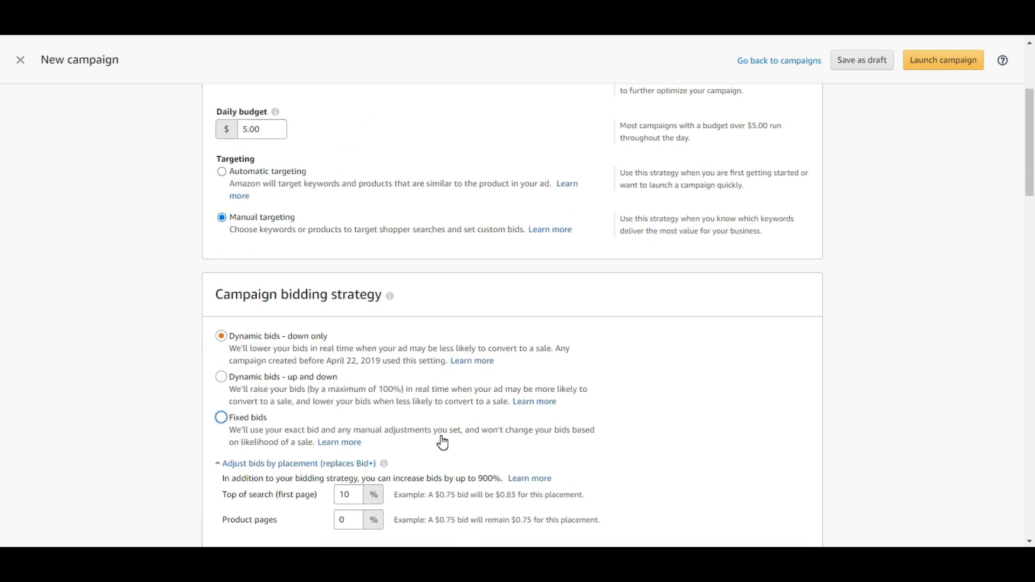
scroll(443, 442, "down", 1)
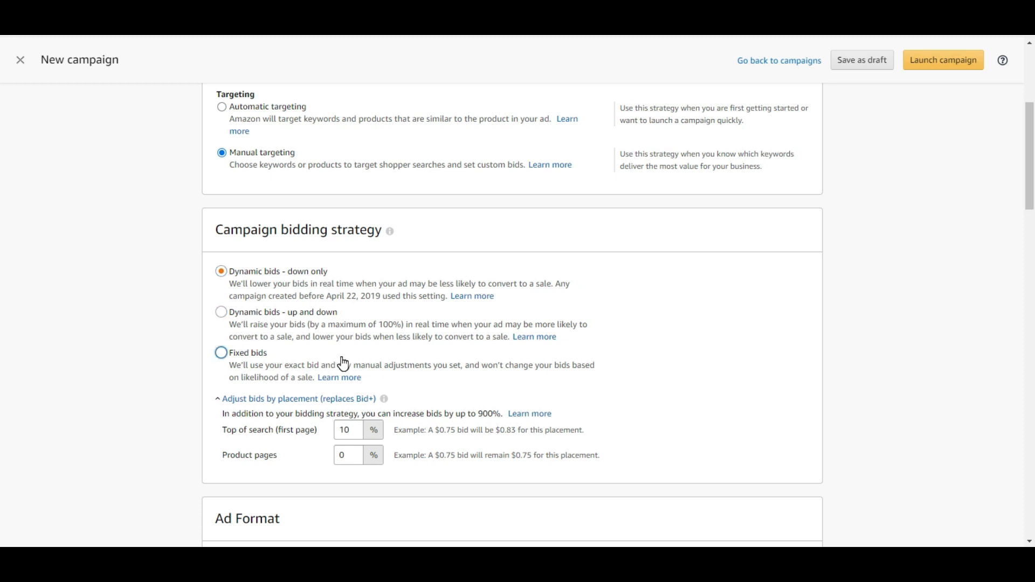
left_click(222, 353)
double_click(348, 428)
type("20")
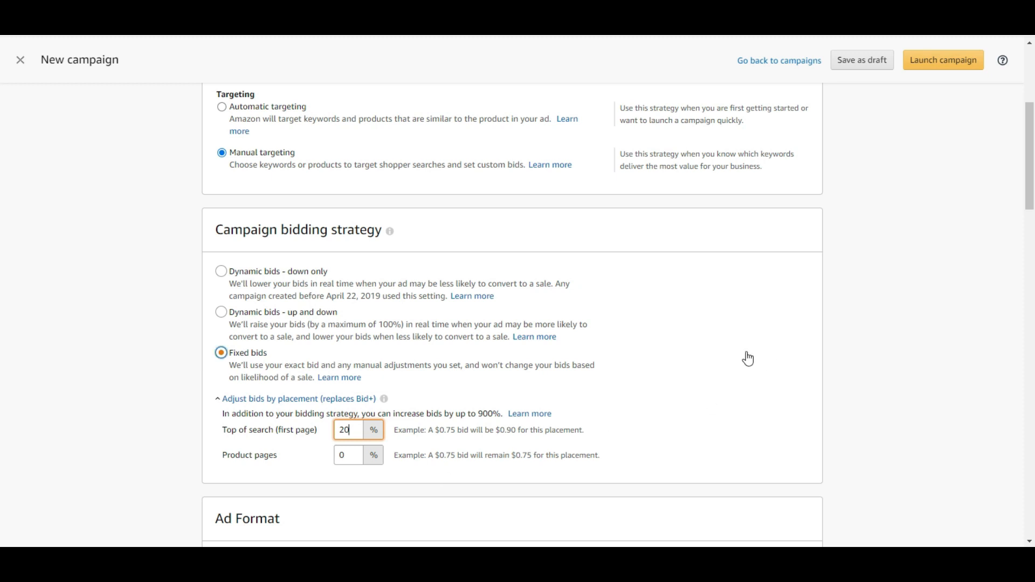
left_click(708, 347)
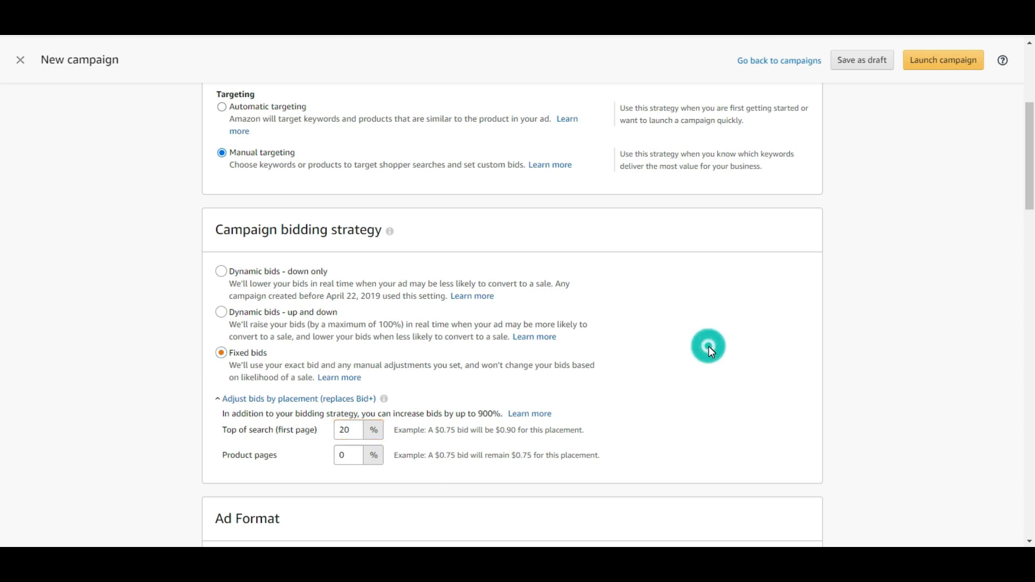
double_click(361, 430)
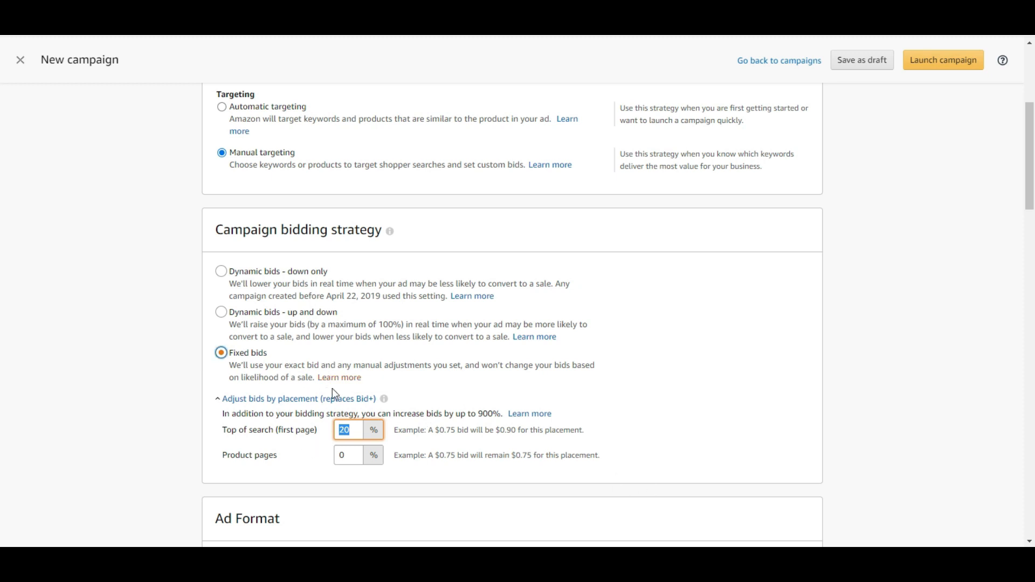
Review the ad format, ad group, selected product and targeting sections, down to the suggested keywords and their bids
scroll(331, 393, "down", 6)
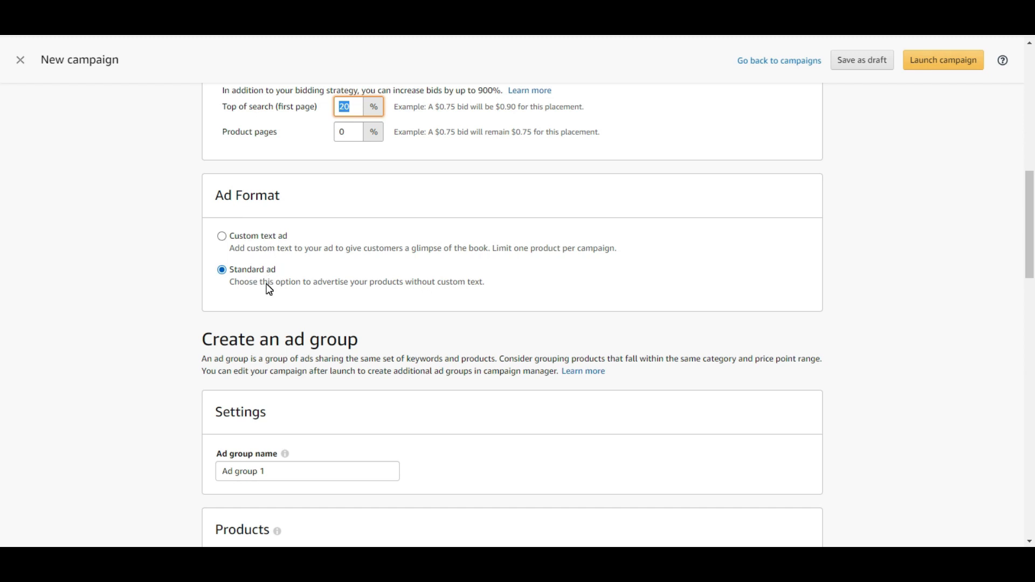
scroll(298, 462, "down", 5)
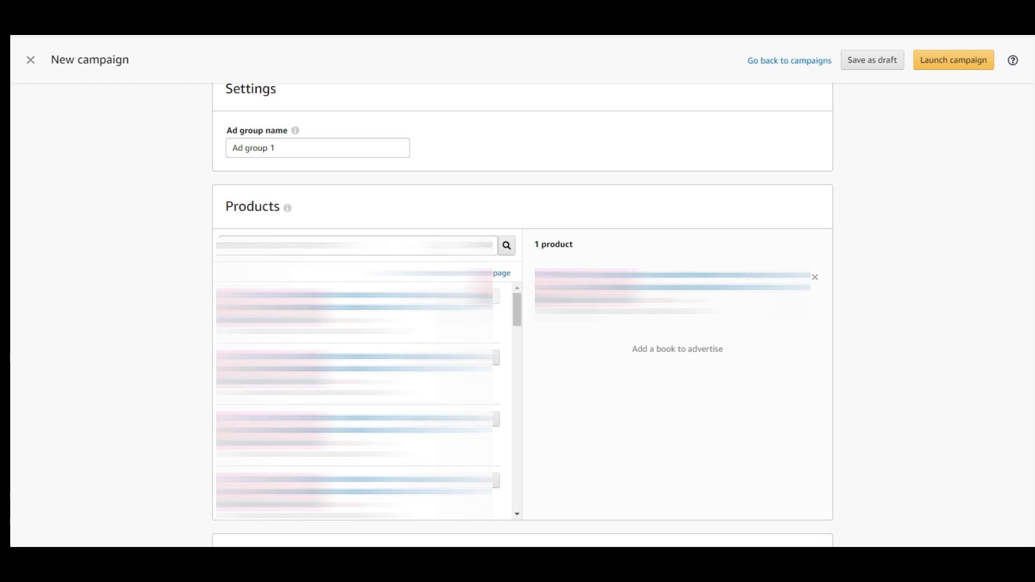
left_click_drag(303, 244, 186, 242)
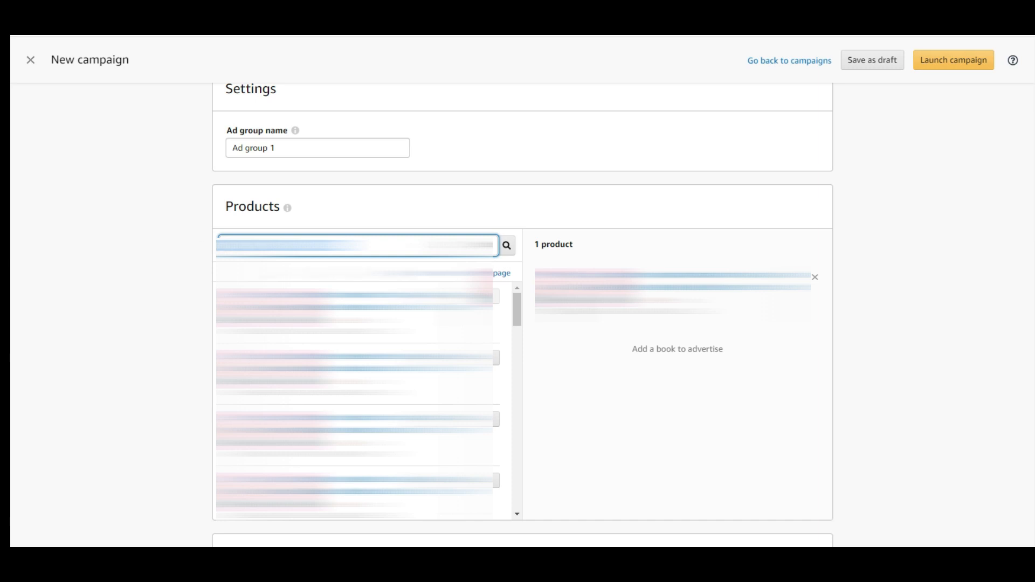
left_click(324, 246)
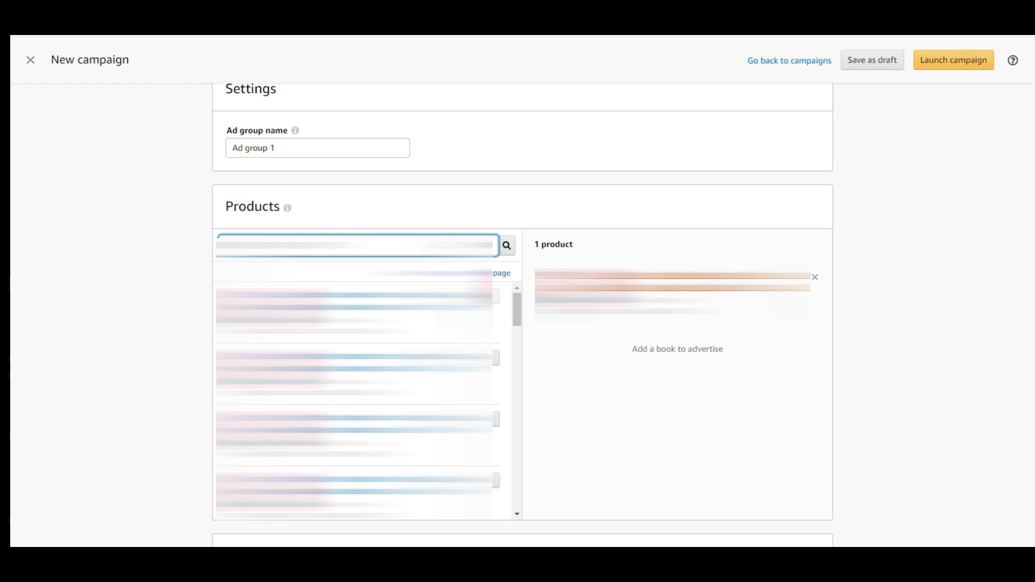
scroll(873, 413, "down", 10)
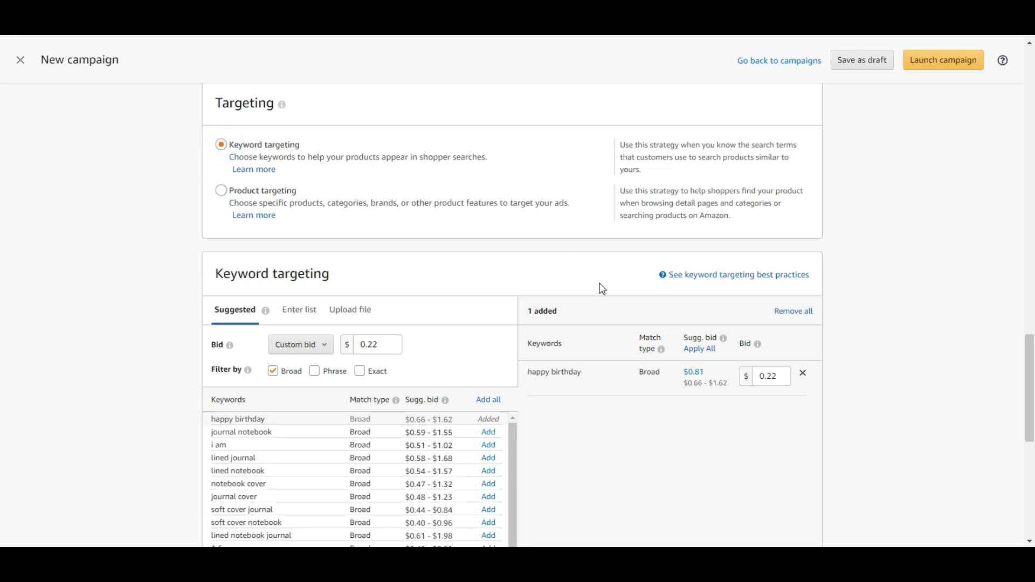
scroll(602, 288, "down", 1)
scroll(602, 289, "down", 1)
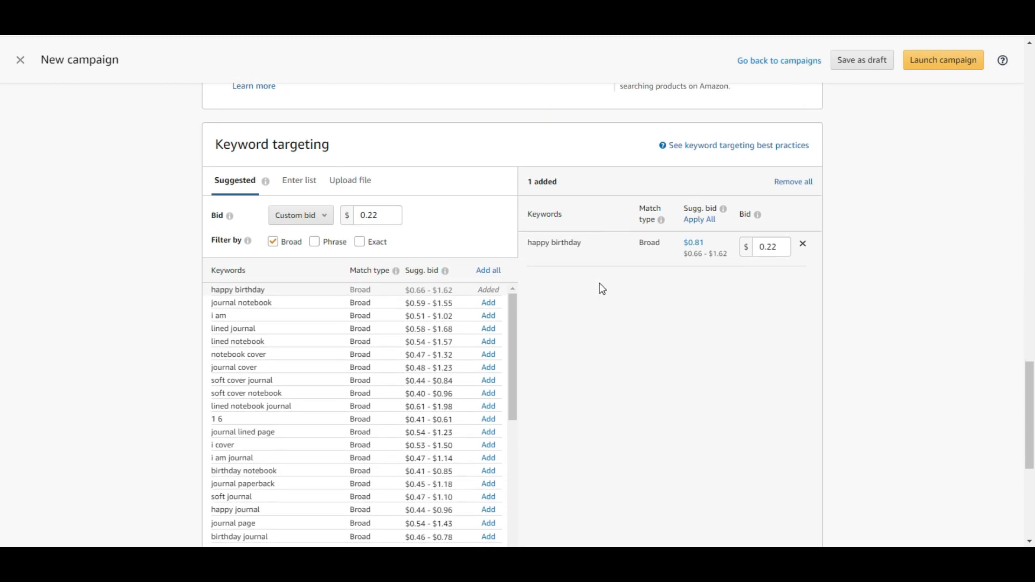
scroll(601, 289, "down", 1)
scroll(602, 289, "up", 1)
Keep Custom bid as the bid type for the suggested keywords and set the bid to $0.25
left_click(315, 216)
left_click(307, 259)
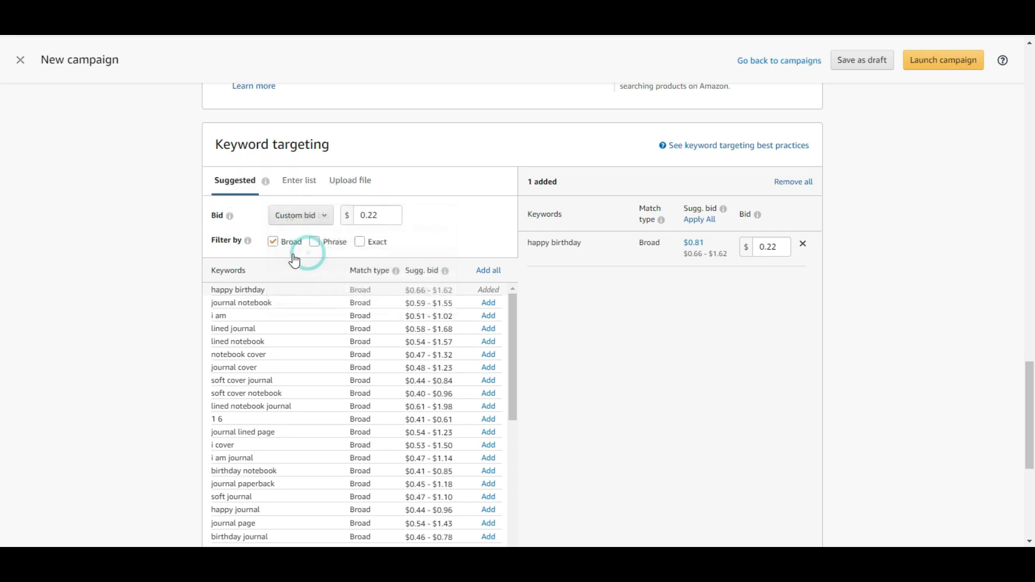
double_click(362, 215)
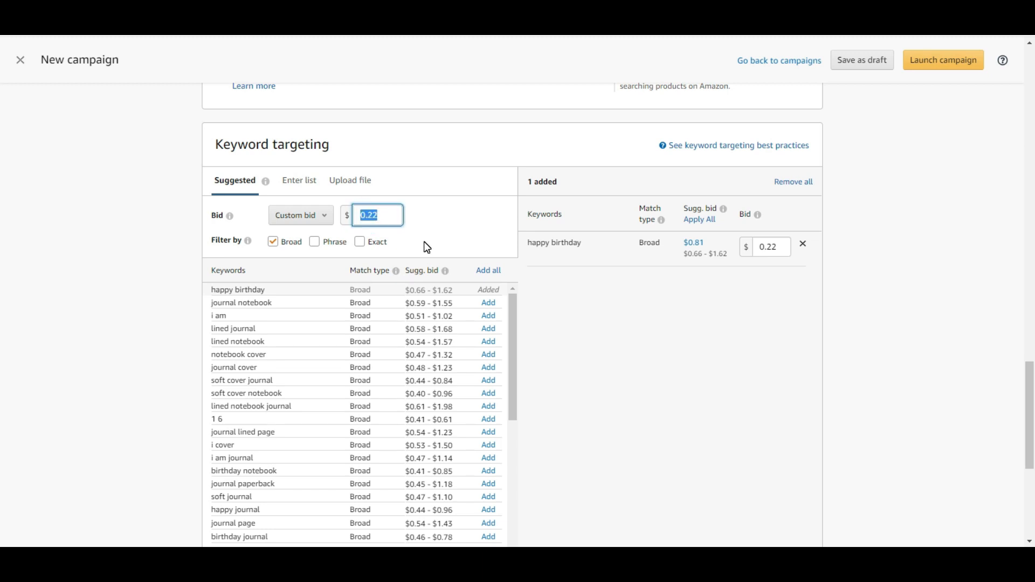
type("0.")
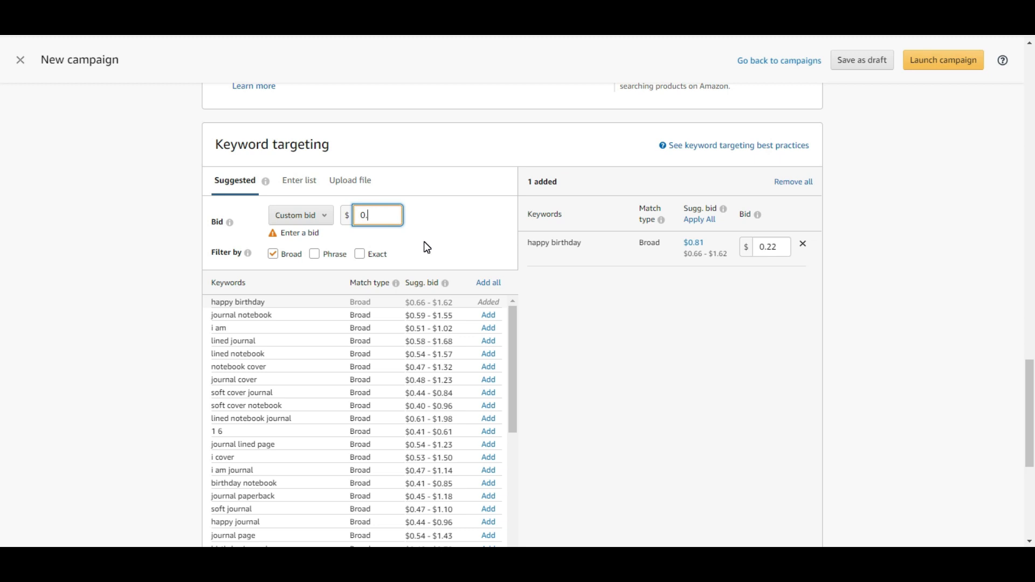
type("25")
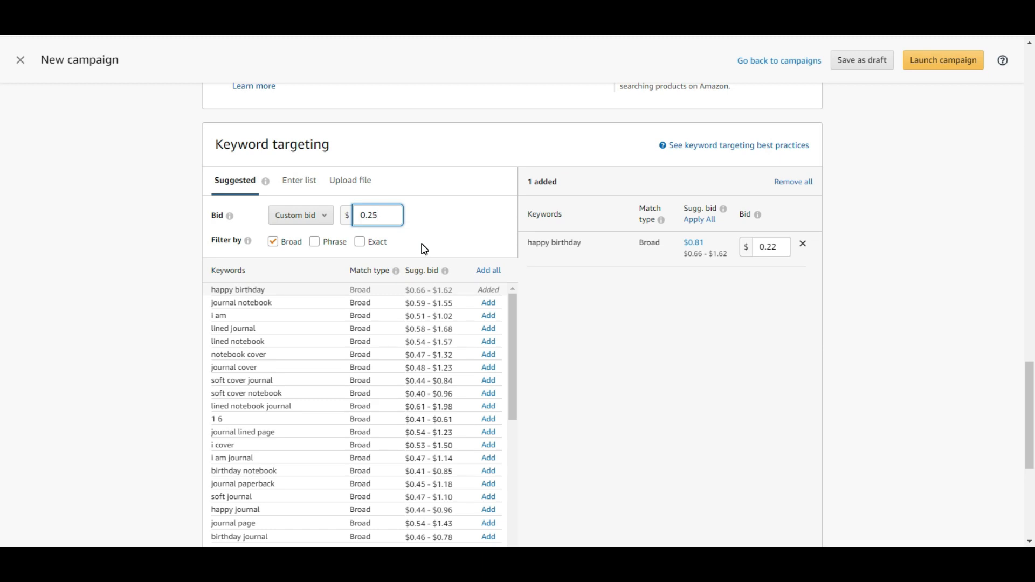
Add the suggested broad-match keywords "journal notebook" and "lined notebook" to the keyword targeting
left_click(232, 328)
left_click(488, 302)
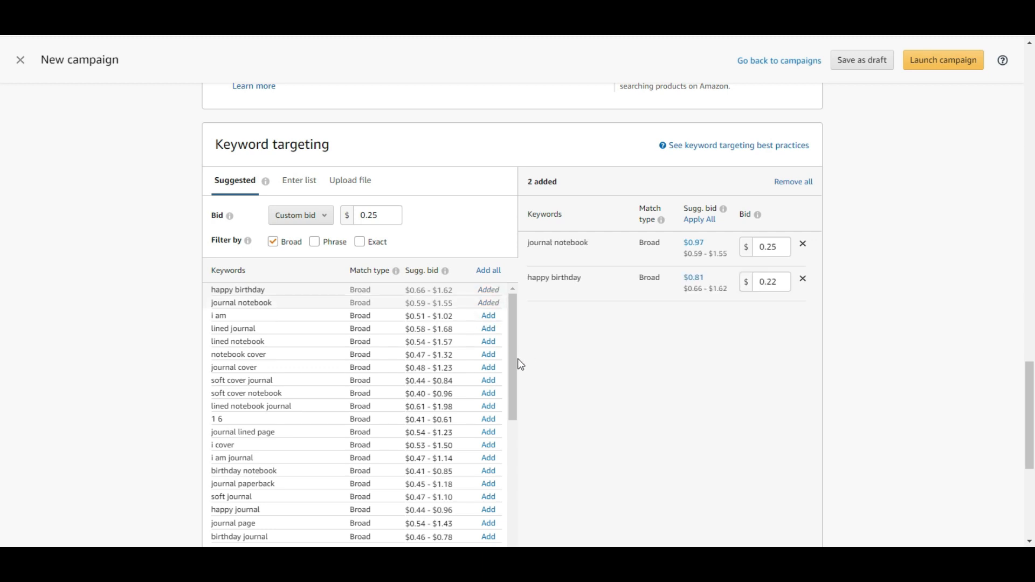
left_click(489, 342)
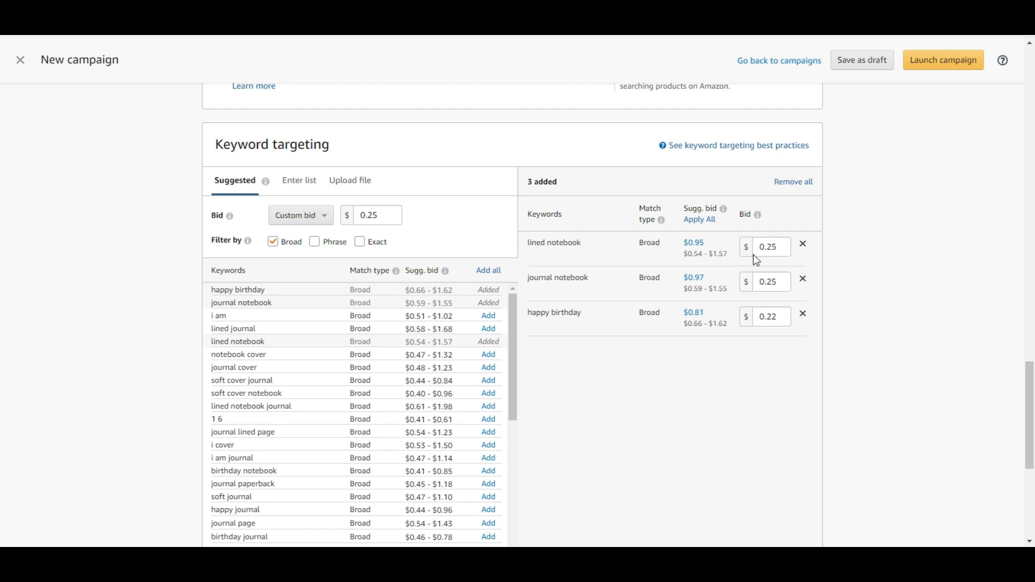
Set the bid of the added broad-match keyword "journal notebook" to $0.20 and save it
left_click(765, 248)
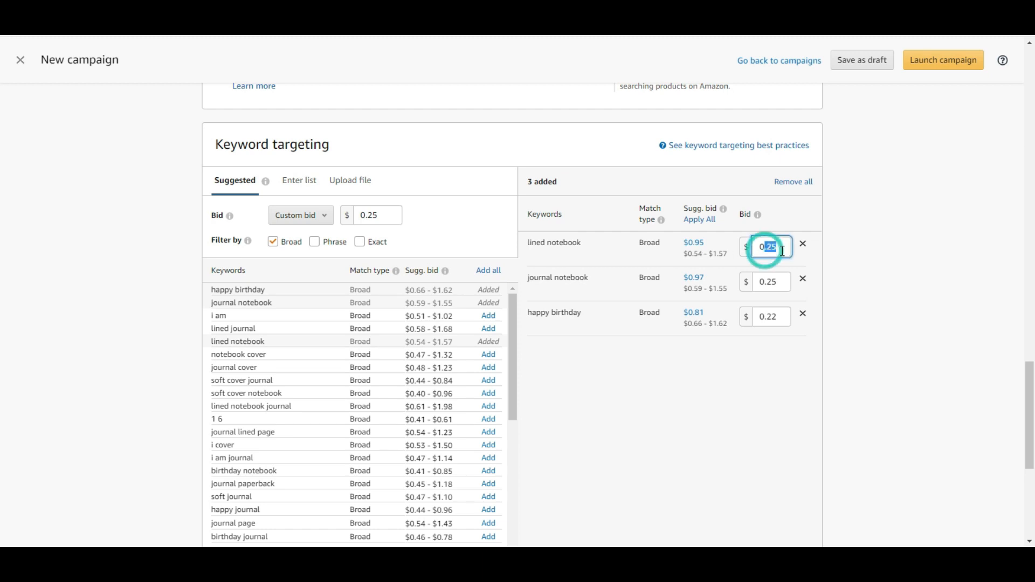
double_click(767, 283)
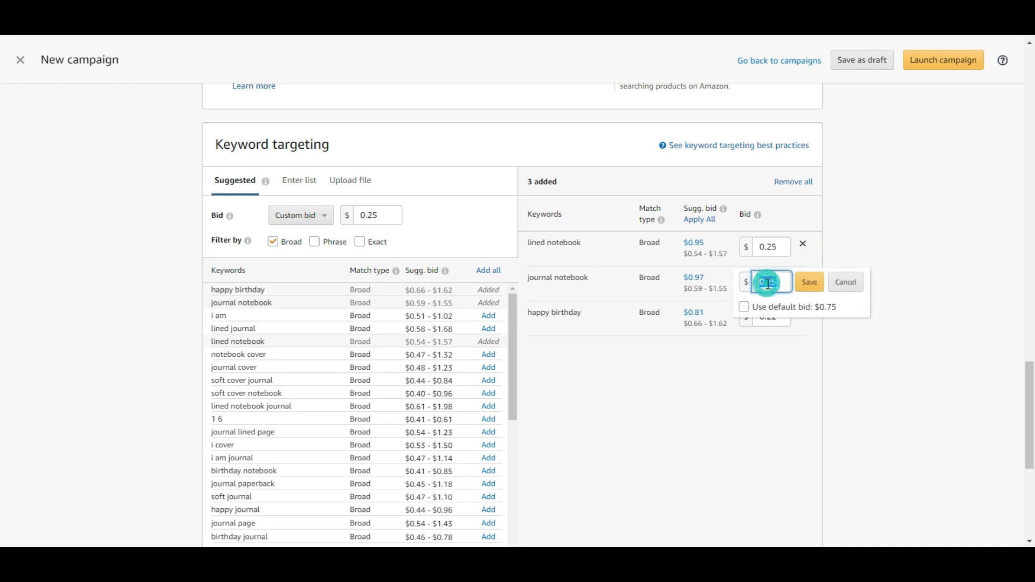
left_click(776, 283)
left_click_drag(765, 282, 802, 293)
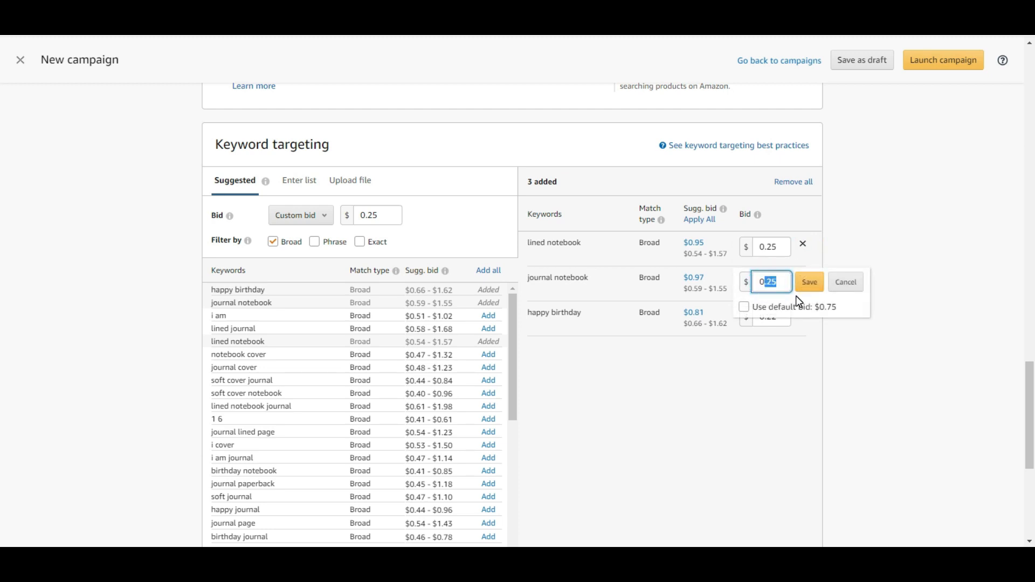
type("20")
left_click(809, 282)
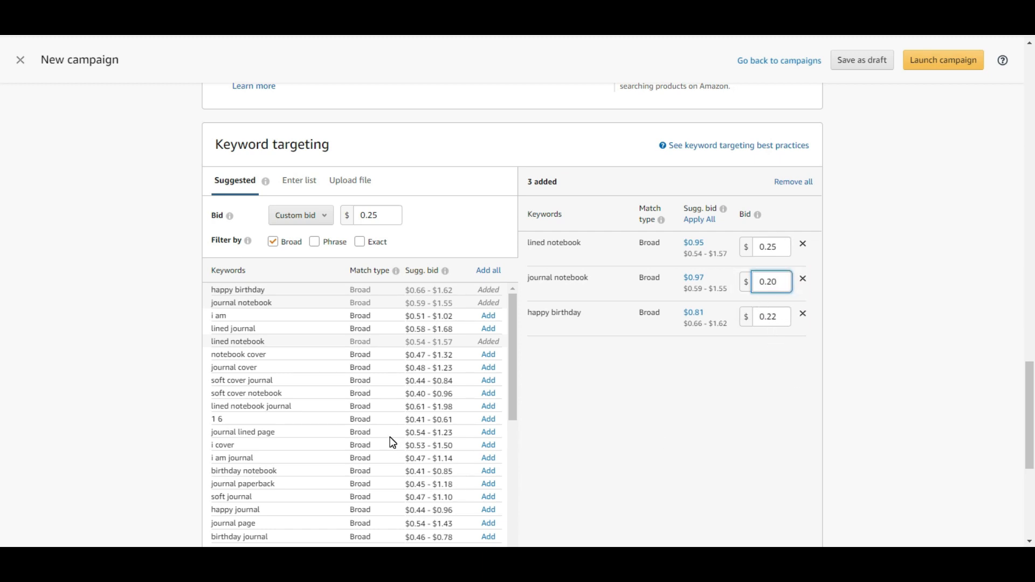
Filter the suggestions to Phrase match only and add "lined notebook", "journal cover" and "lined notebook journal"
left_click(315, 242)
left_click(272, 241)
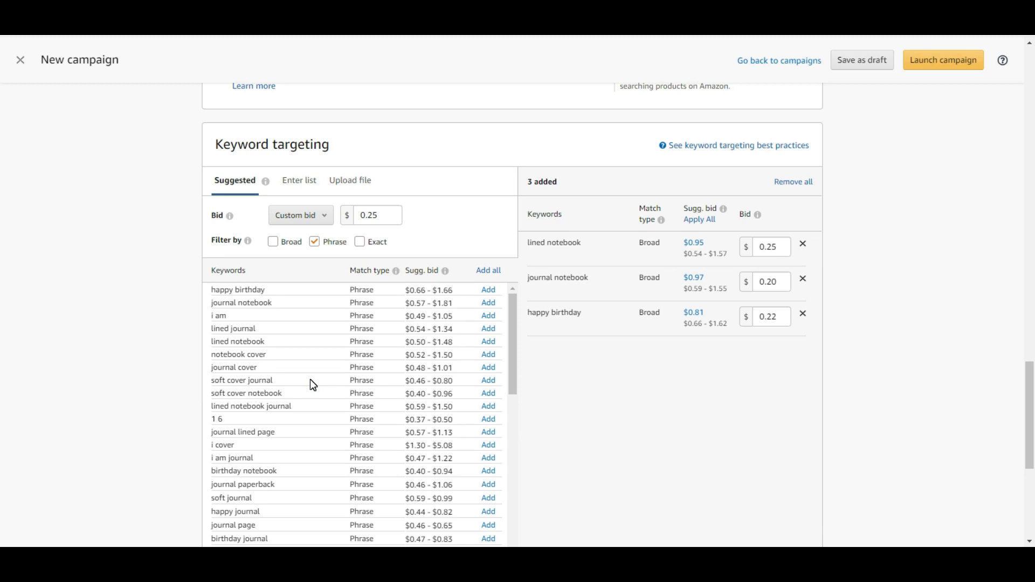
left_click(488, 341)
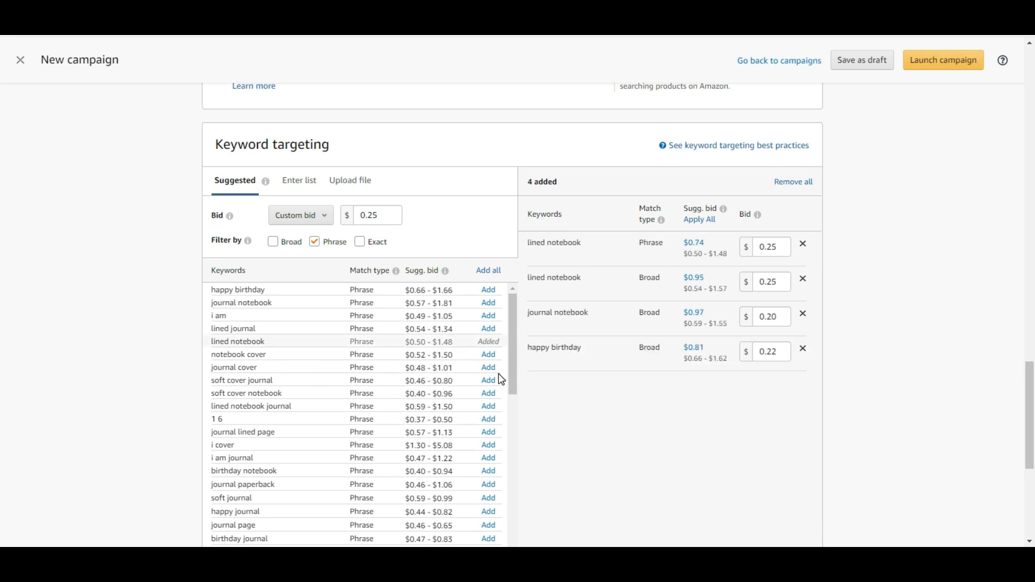
mouse_move(395, 270)
left_click(489, 367)
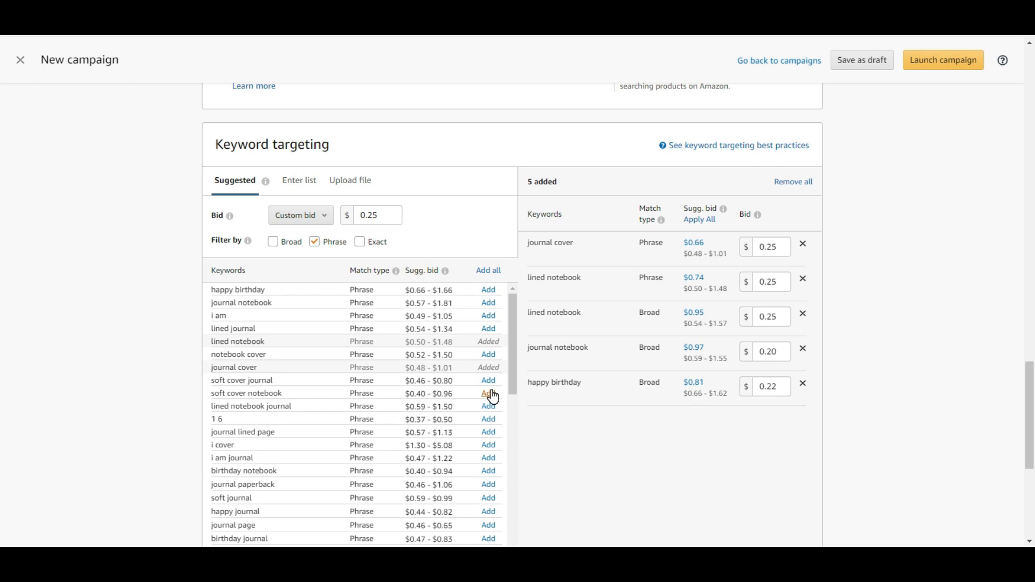
left_click(490, 408)
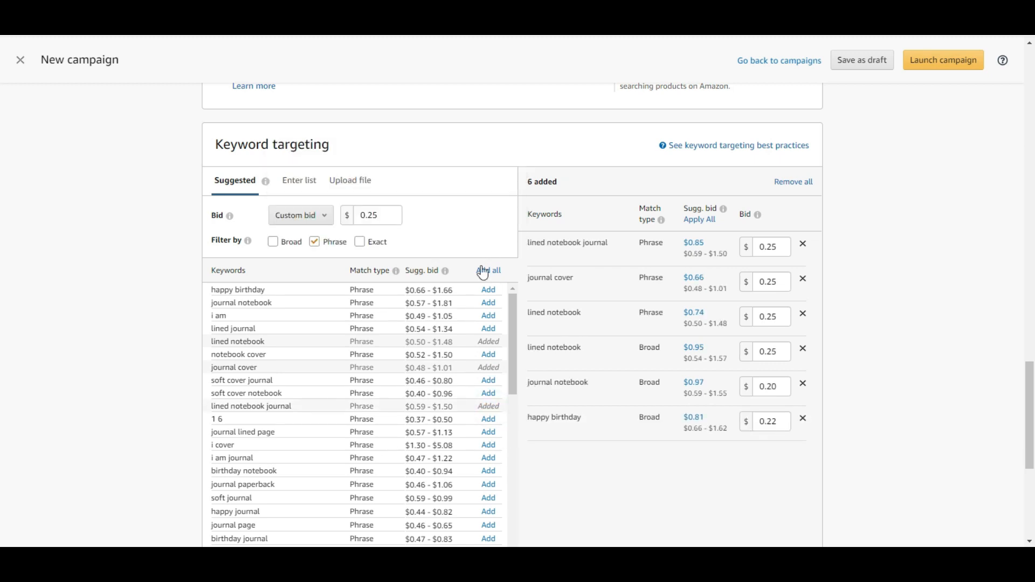
Filter the suggestions to Exact match only and add "journal notebook" and "lined journal"
left_click(314, 242)
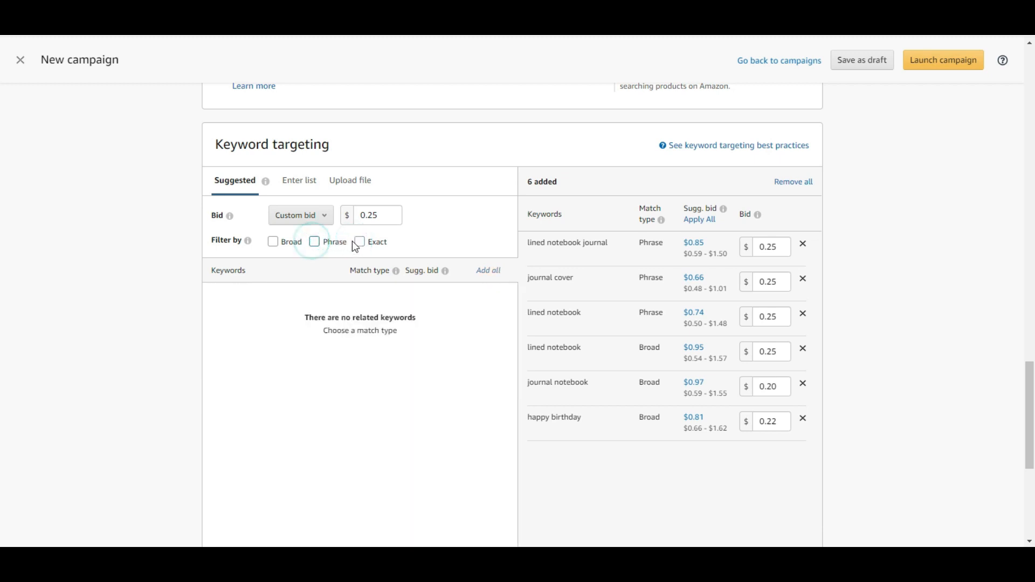
left_click(358, 242)
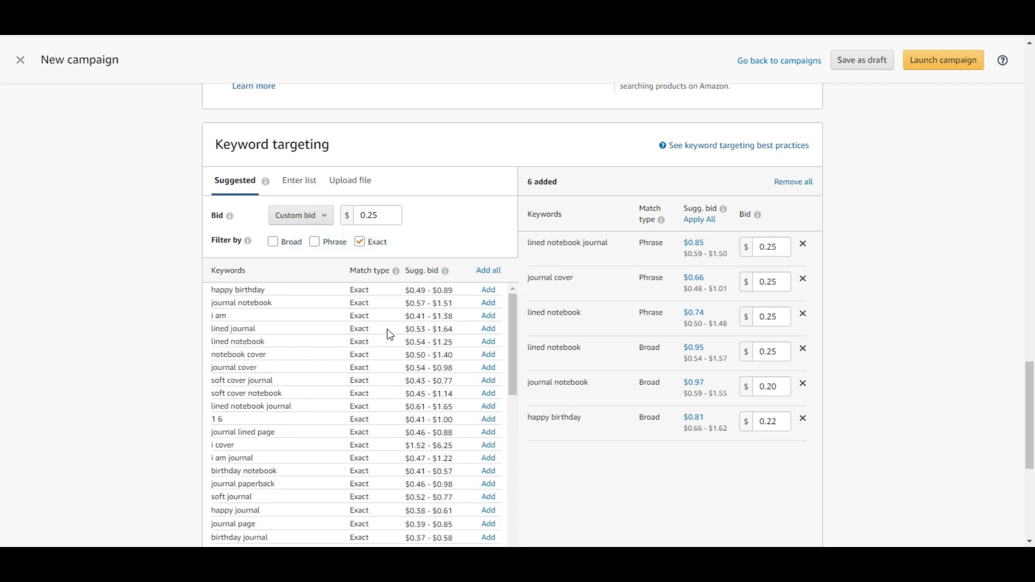
left_click(488, 303)
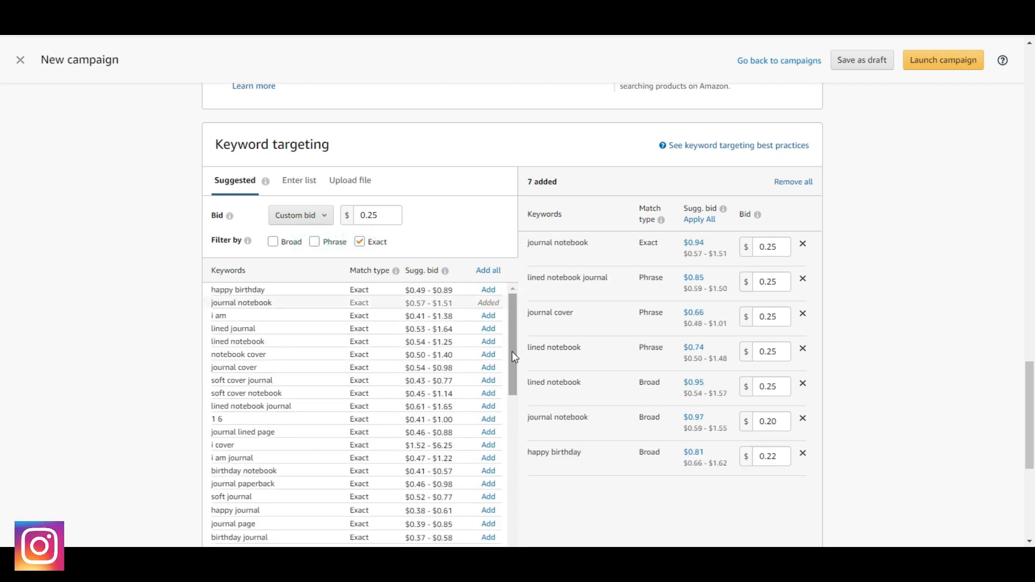
left_click(488, 329)
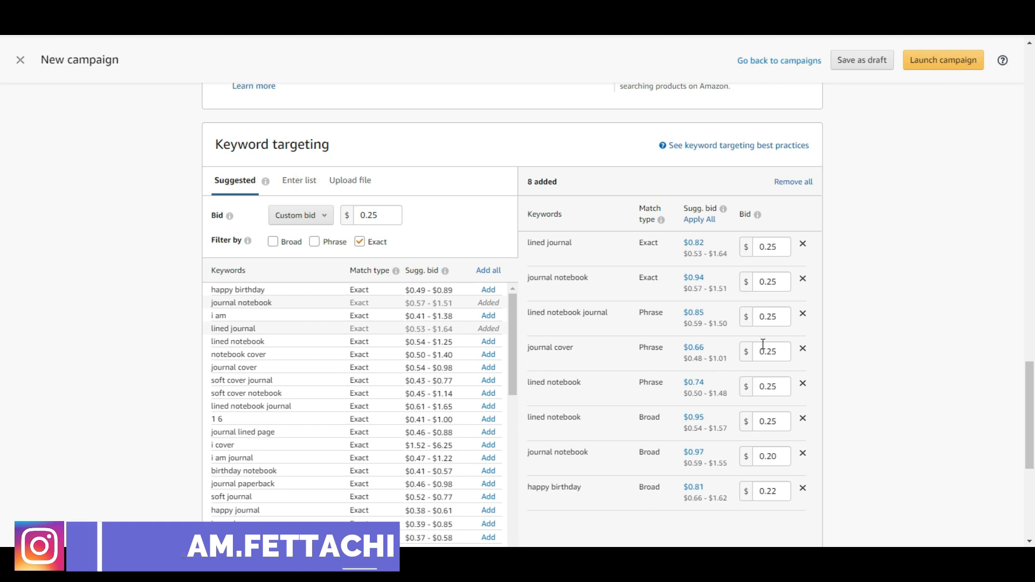
Look at the file upload and manual list options for adding keywords, and return to the suggested keywords
scroll(362, 264, "up", 1)
left_click(362, 264)
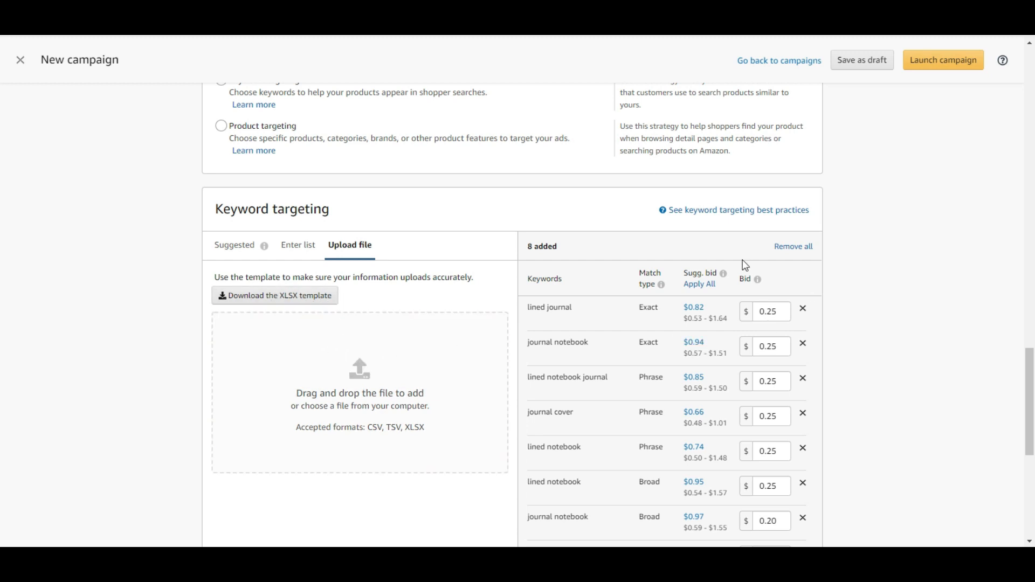
left_click(297, 250)
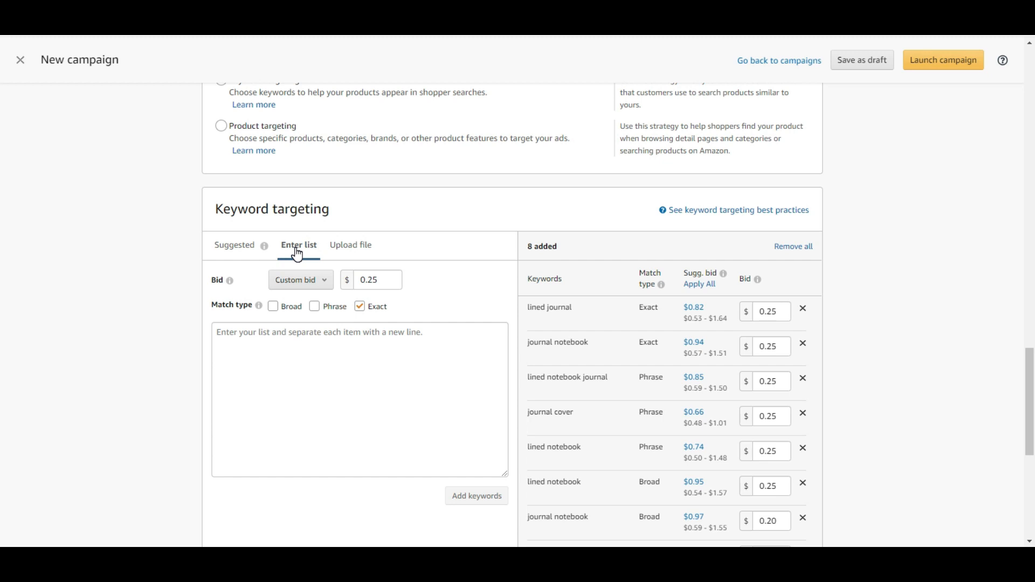
scroll(440, 349, "down", 1)
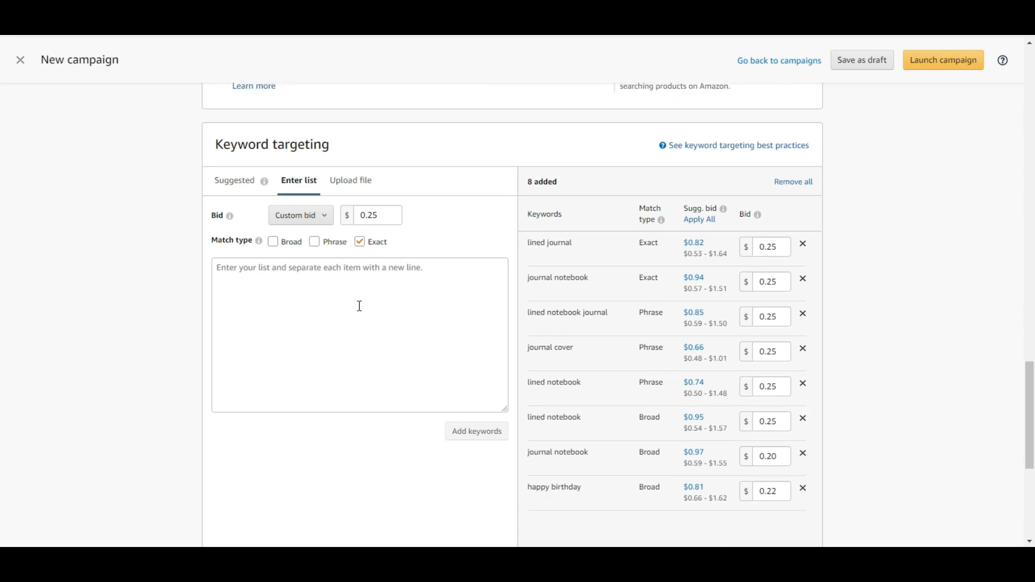
left_click(241, 180)
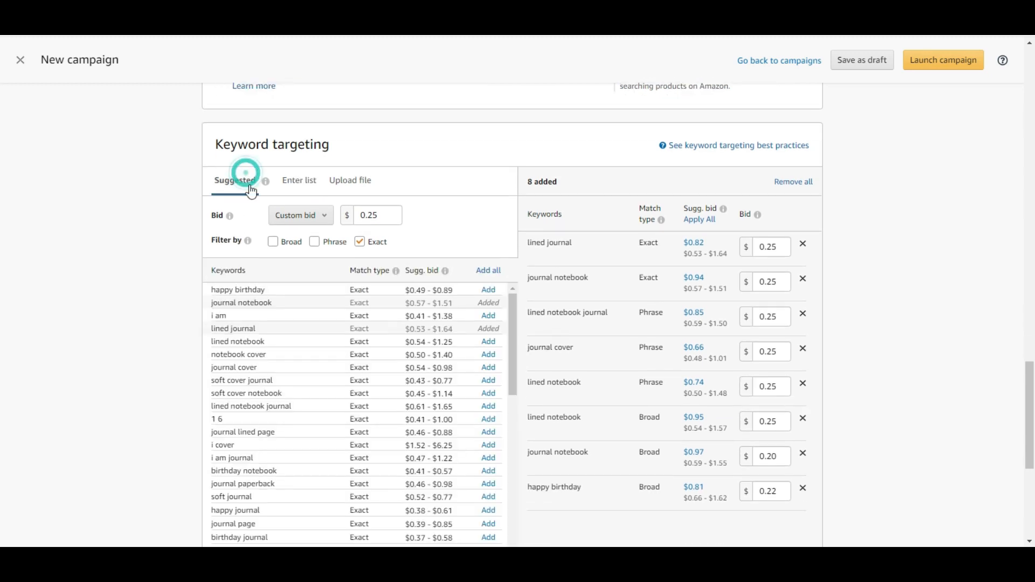
Expand negative keyword targeting and add "happy birthday balloon" as a Negative exact keyword
scroll(557, 448, "down", 5)
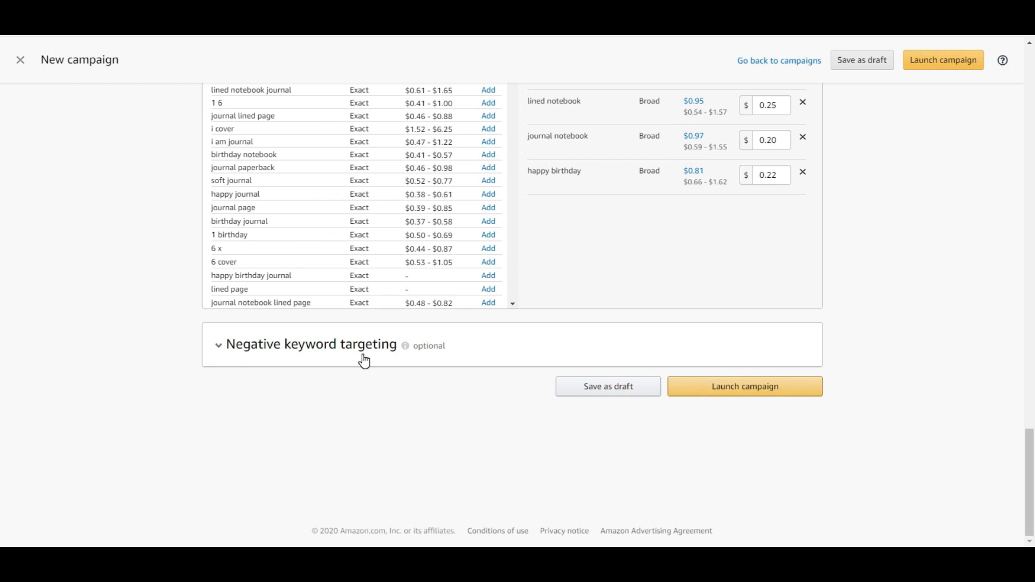
left_click(328, 353)
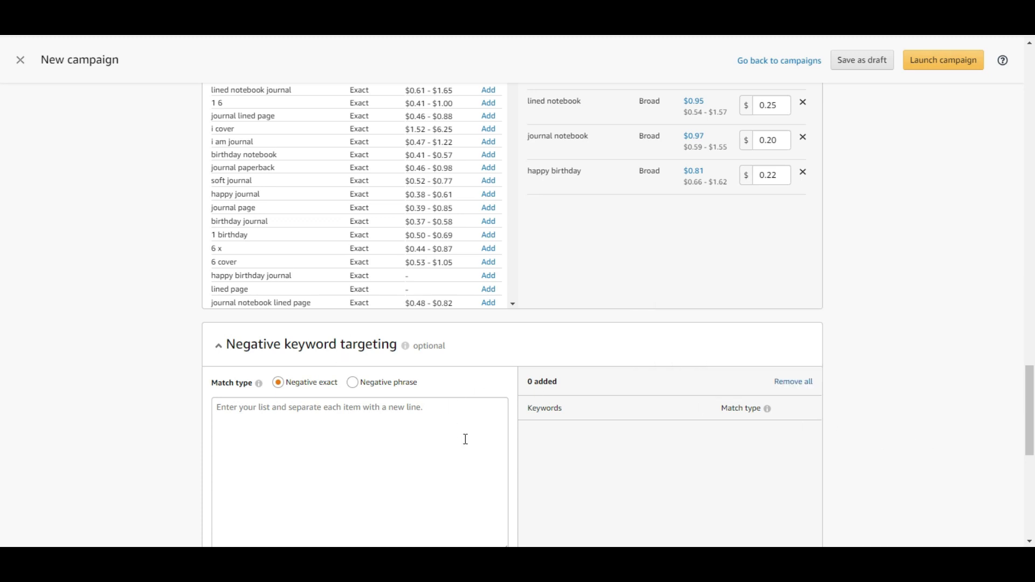
scroll(464, 439, "down", 2)
left_click(287, 280)
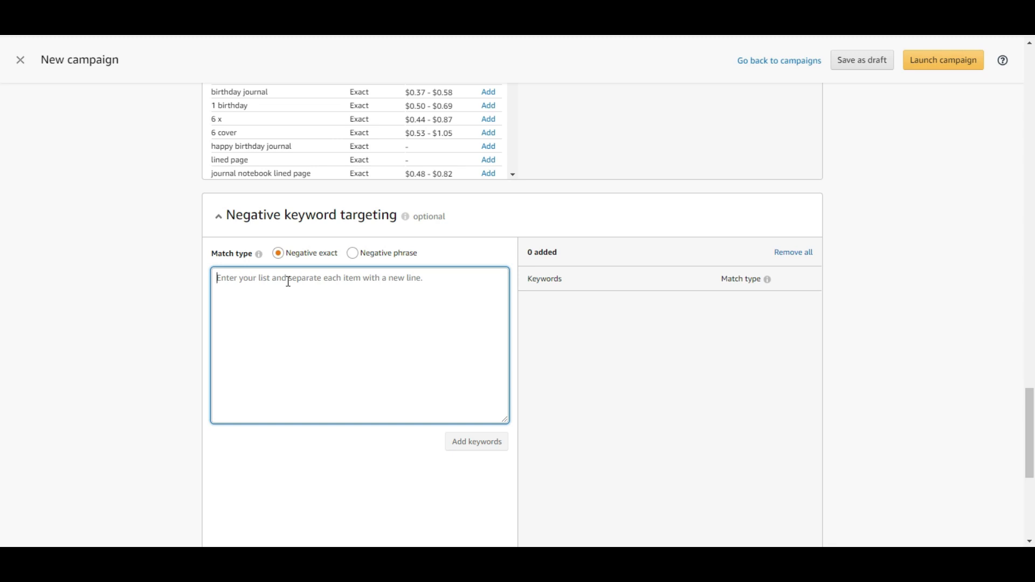
type("happy")
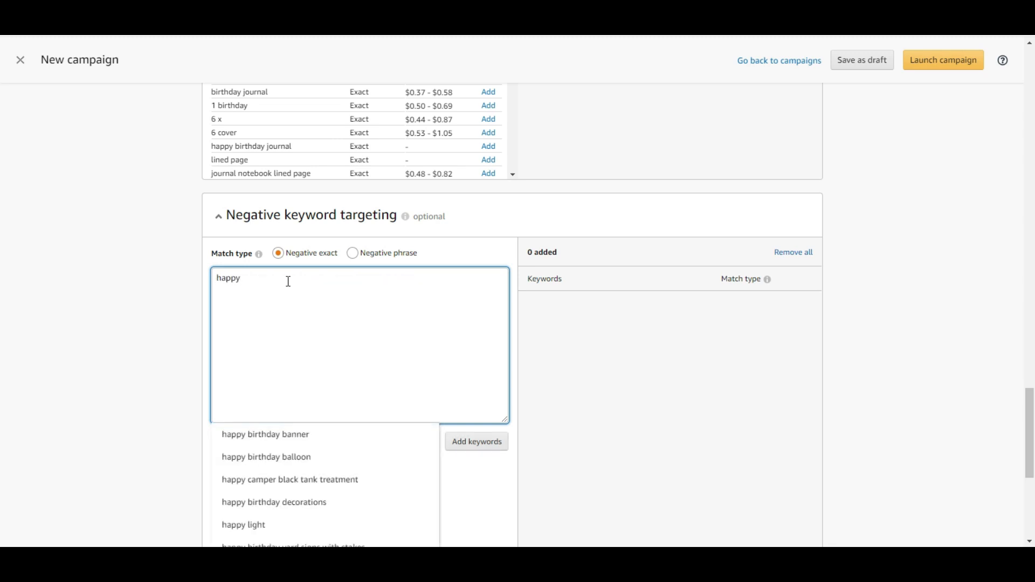
left_click(318, 457)
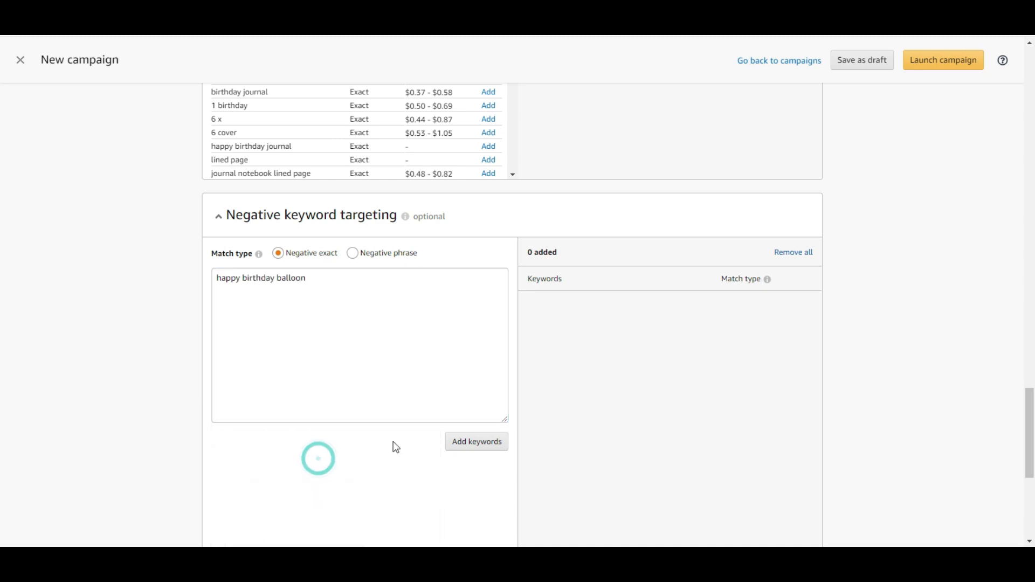
left_click(485, 445)
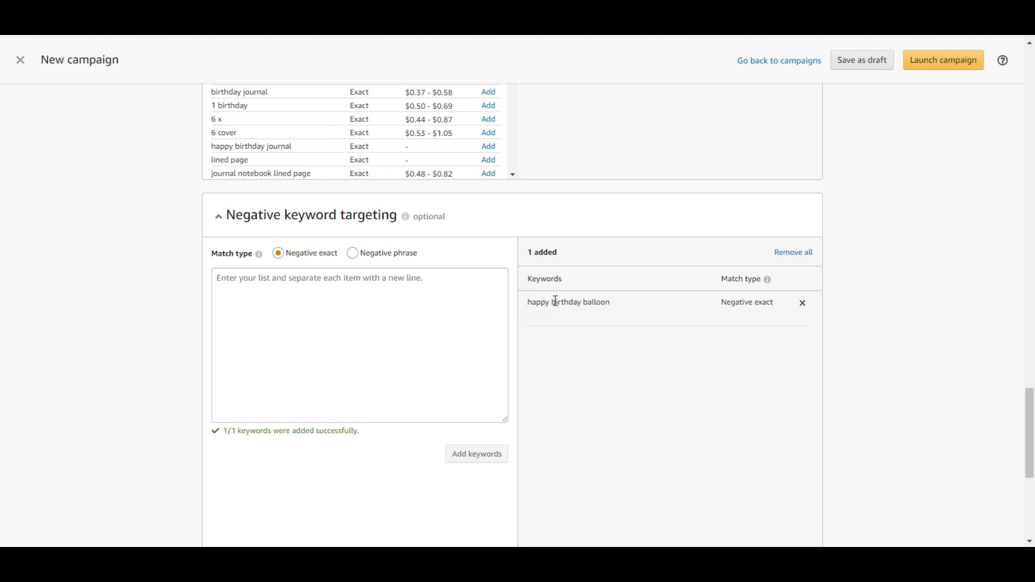
left_click_drag(533, 302, 614, 311)
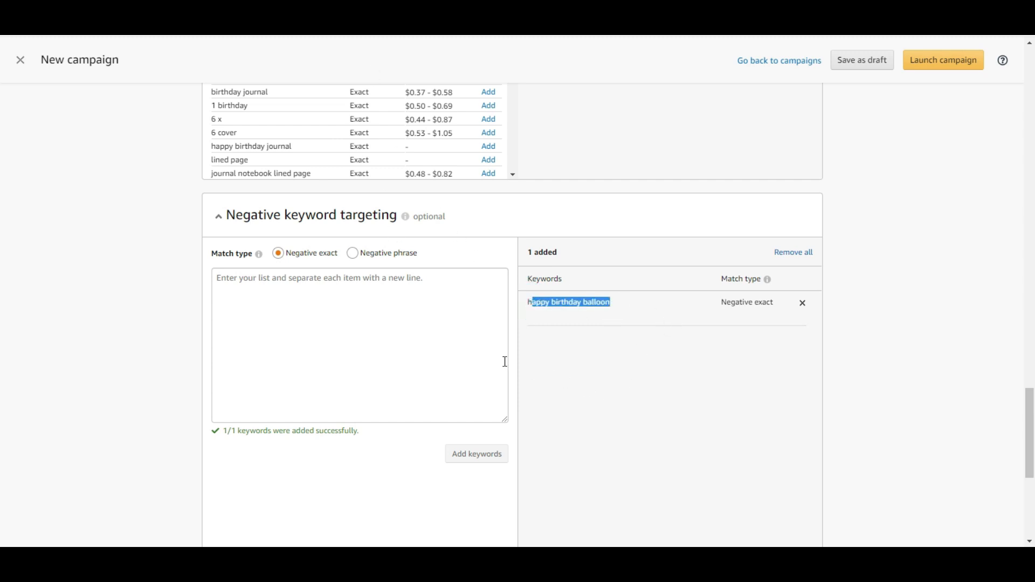
left_click(412, 301)
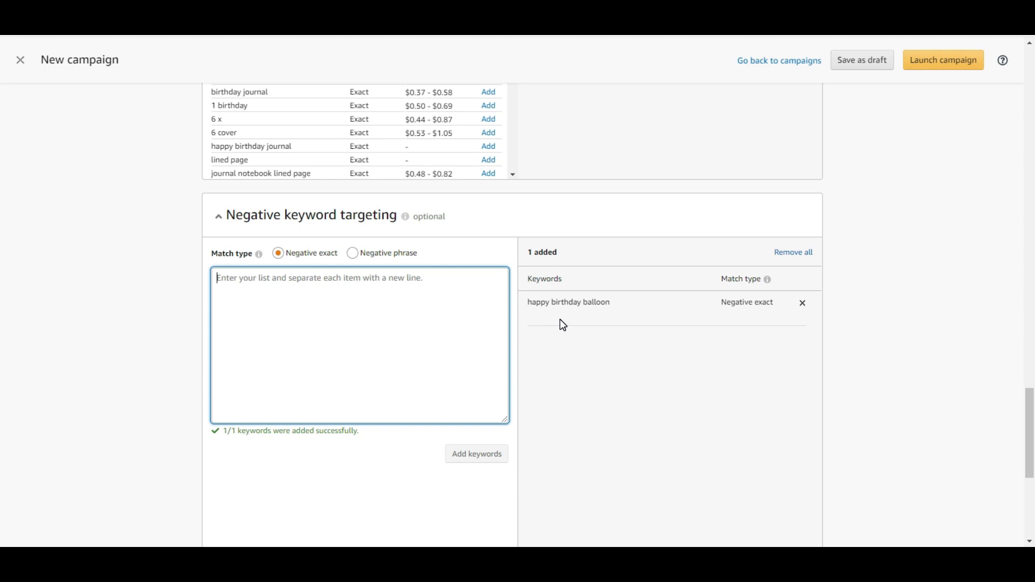
Check the negative keyword section once more and launch the campaign
scroll(641, 361, "down", 4)
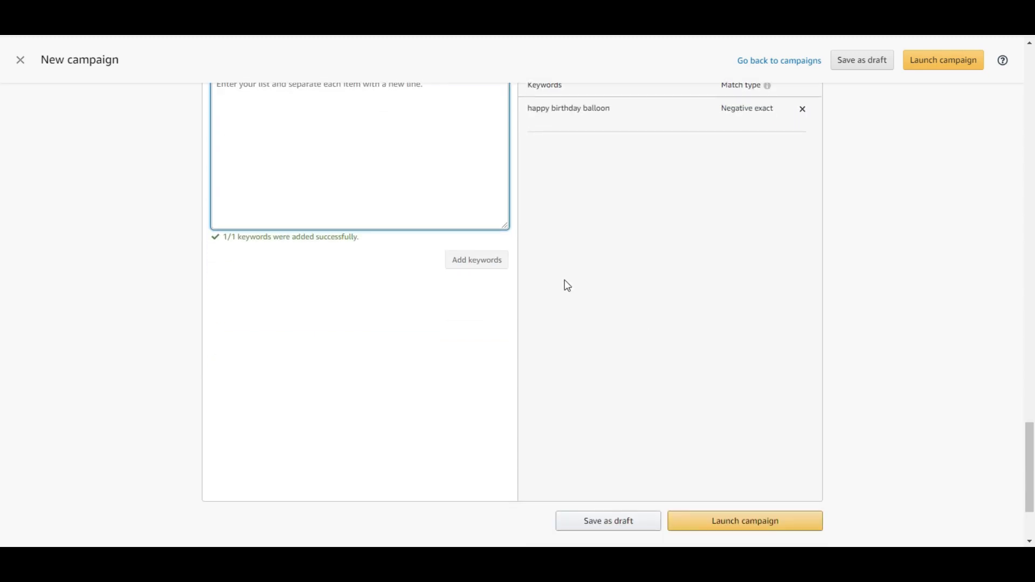
scroll(735, 420, "down", 3)
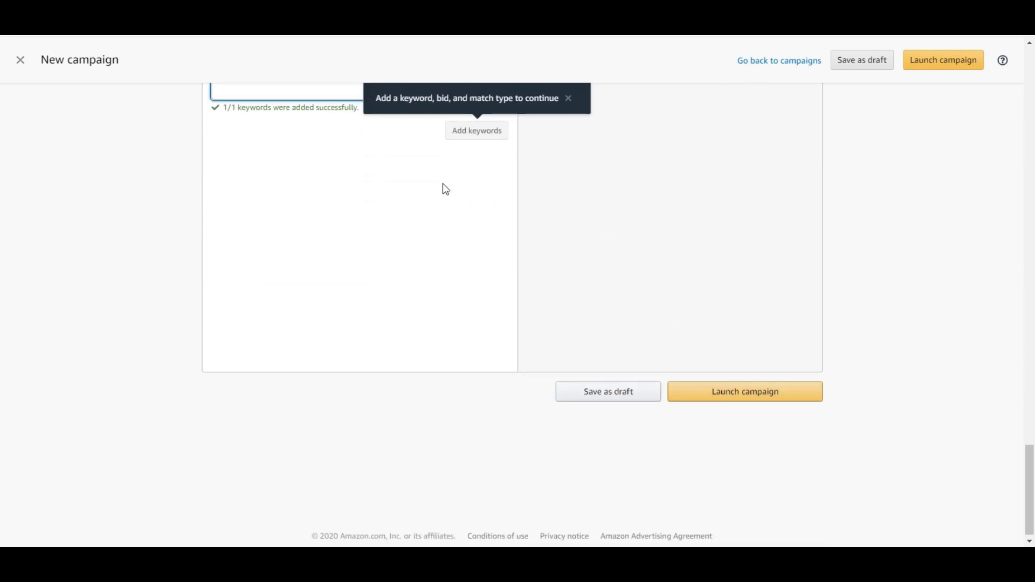
scroll(363, 254, "up", 4)
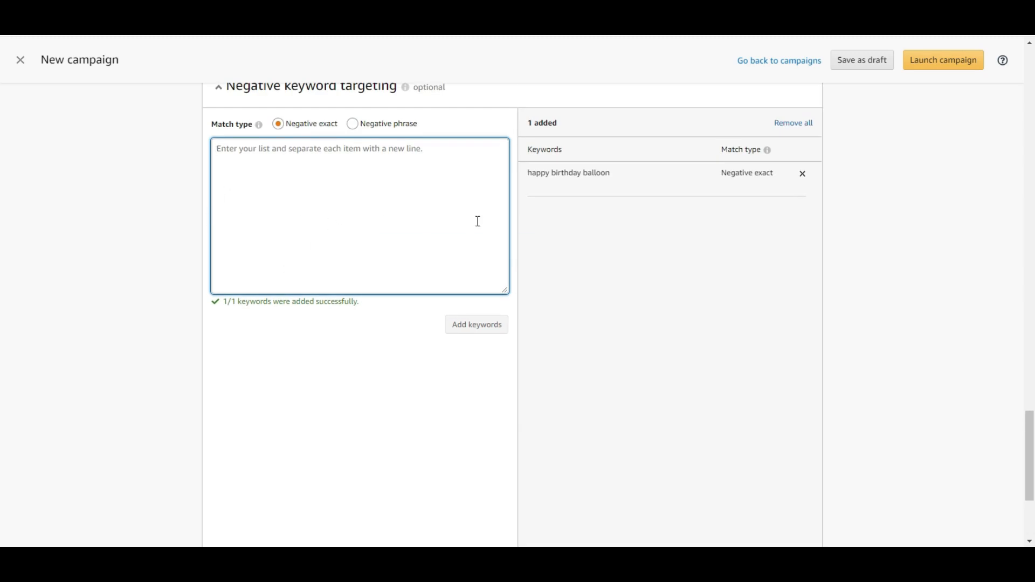
scroll(841, 477, "down", 4)
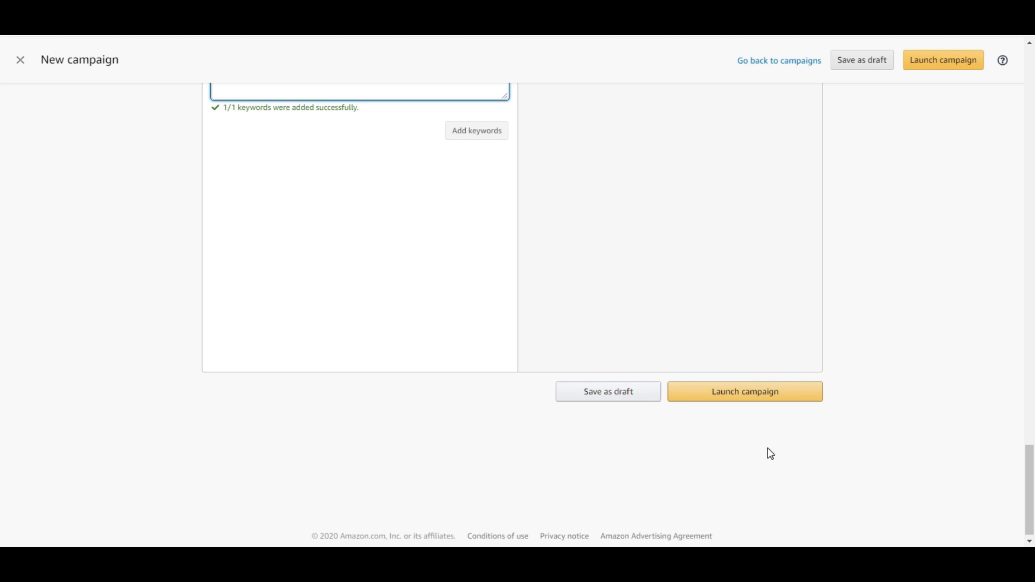
left_click(791, 398)
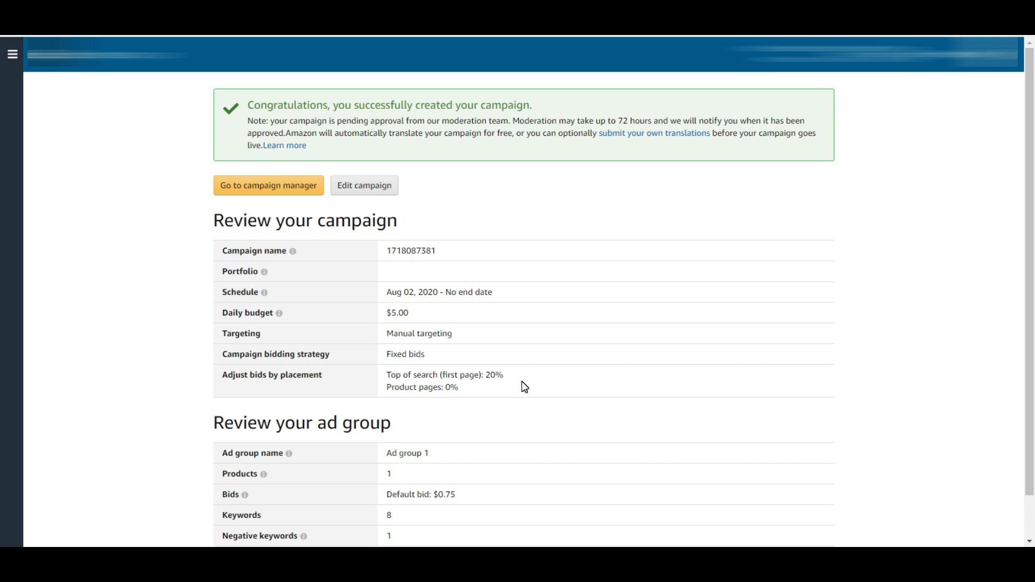
Review the summary of the launched campaign and its ad group, and go to the campaign manager
scroll(524, 387, "down", 2)
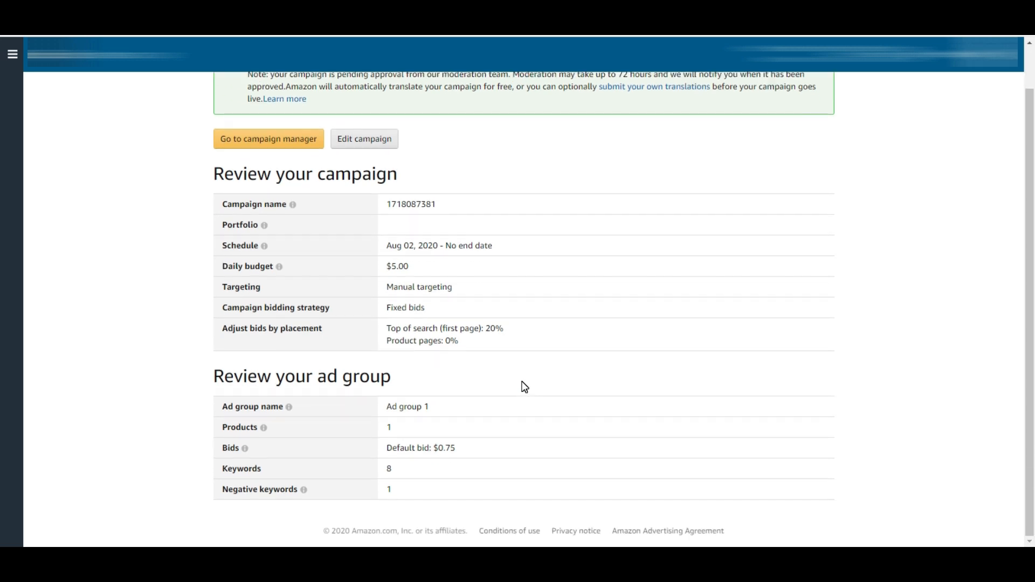
scroll(525, 387, "up", 2)
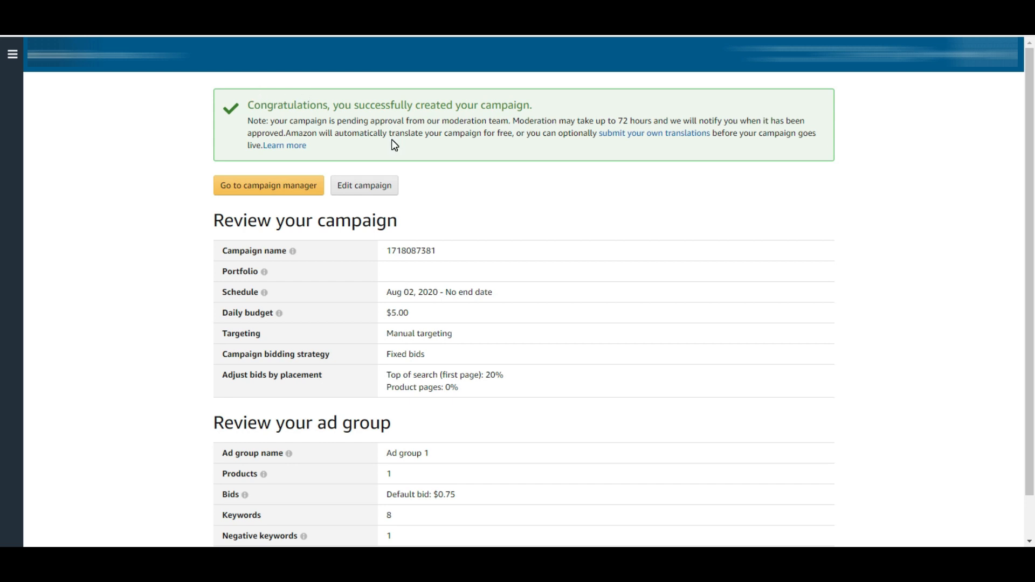
left_click(244, 194)
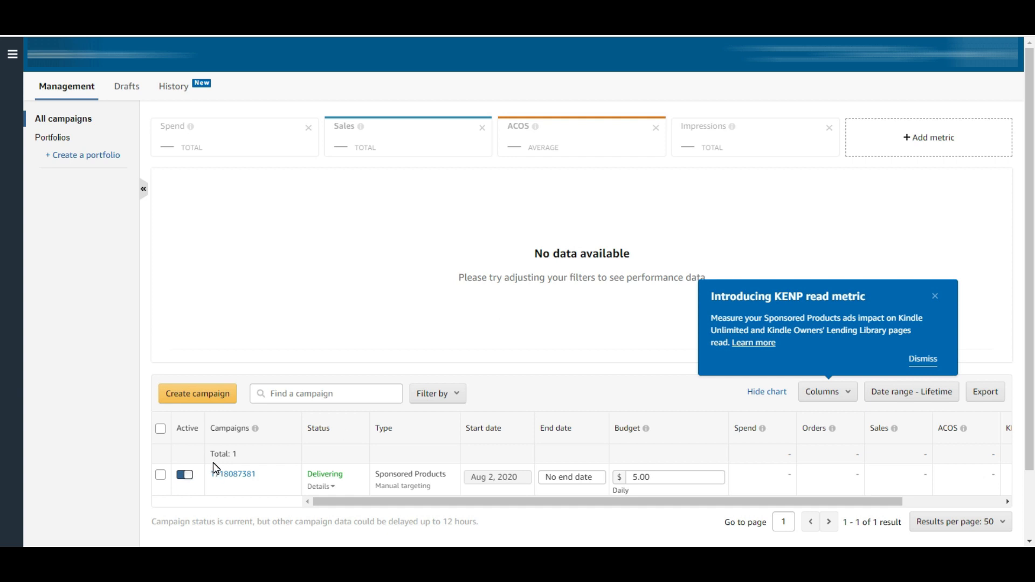
Dismiss the KENP read metric notice and look over the additional chart metrics and the campaign table's columns
left_click(935, 297)
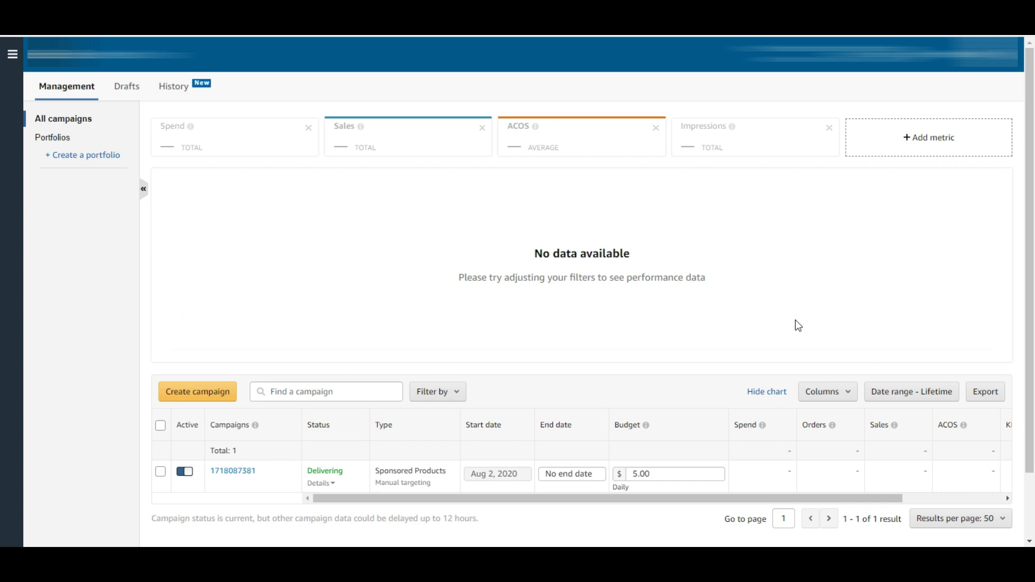
left_click(942, 138)
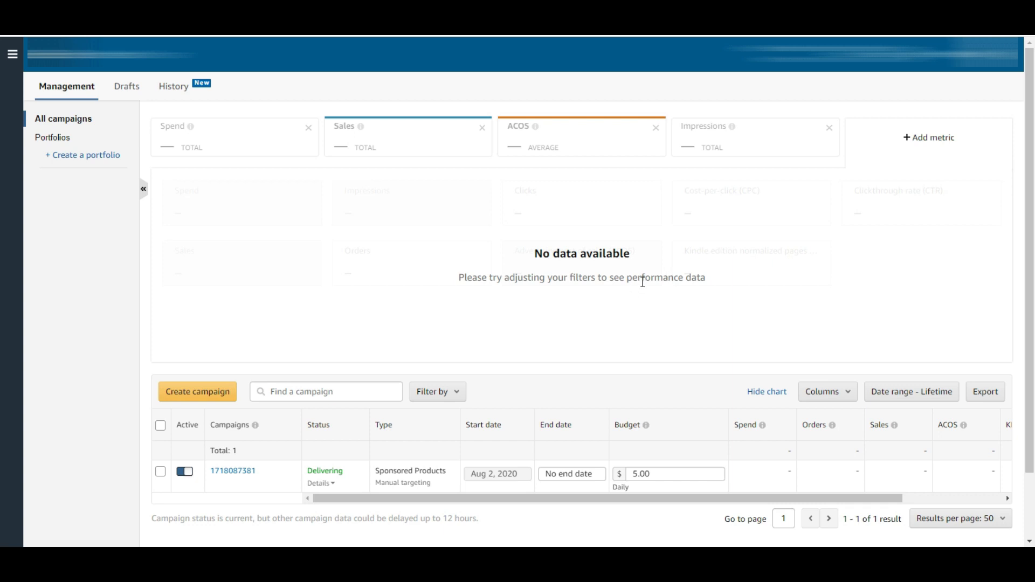
mouse_move(645, 425)
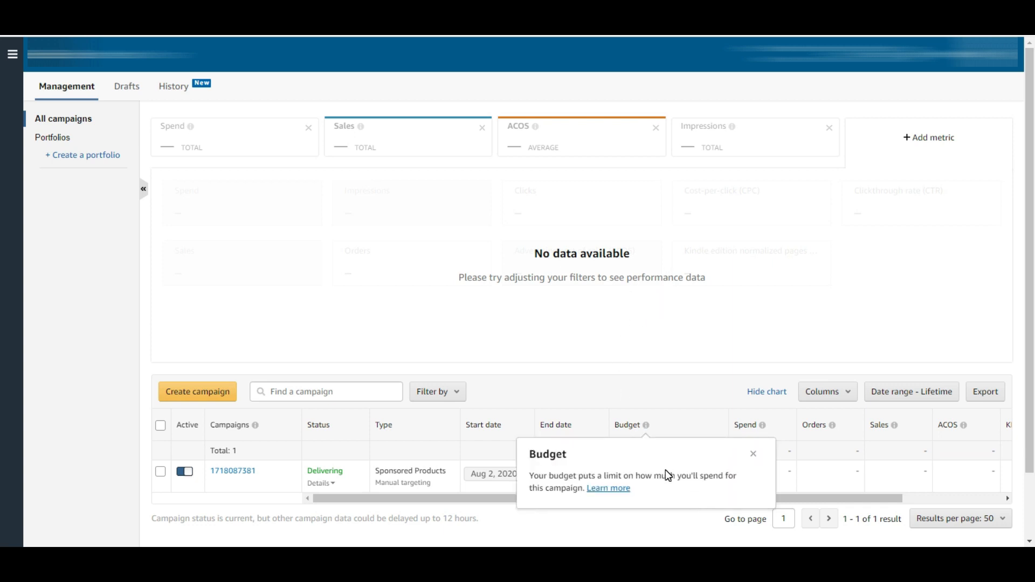
left_click_drag(800, 498, 614, 503)
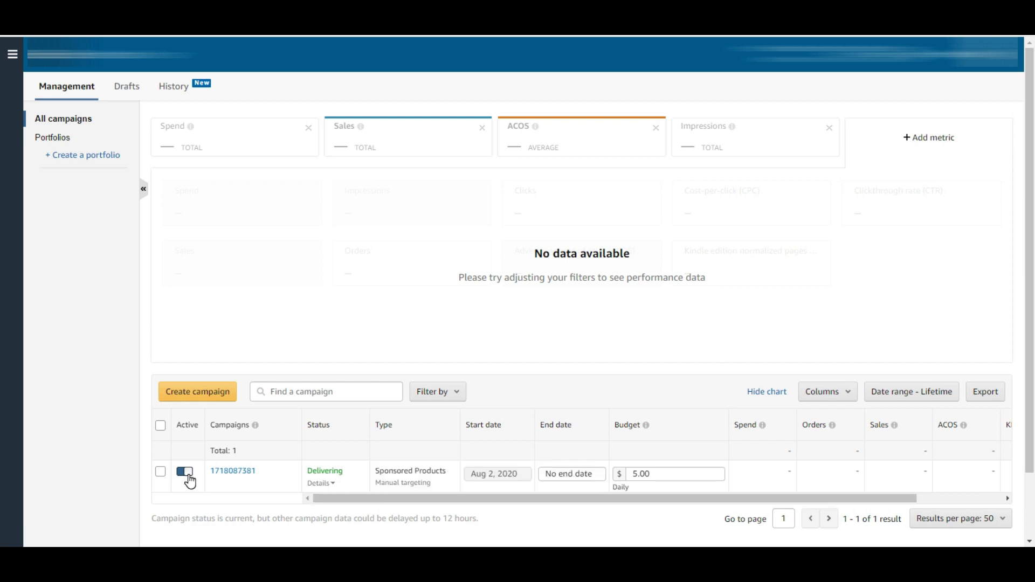